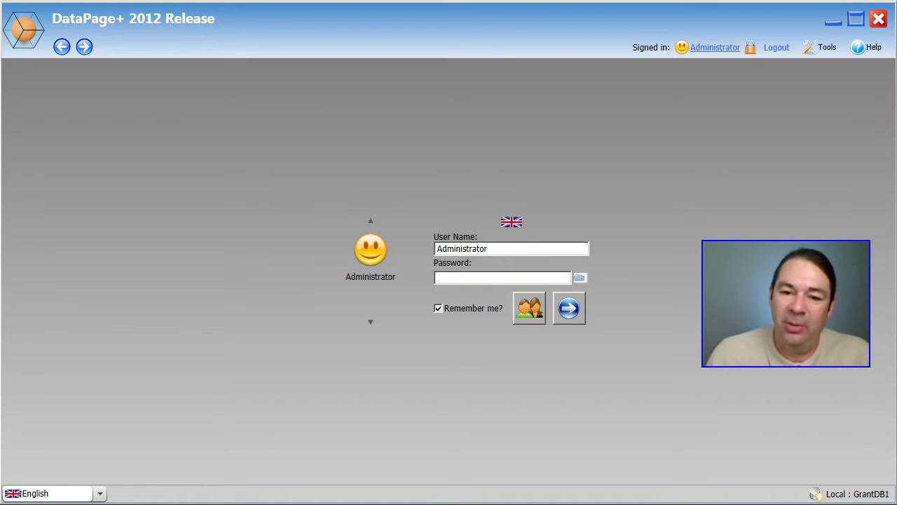
- Switch the database connection to attach the Demo.mdf file from the Database folder
left_click(820, 53)
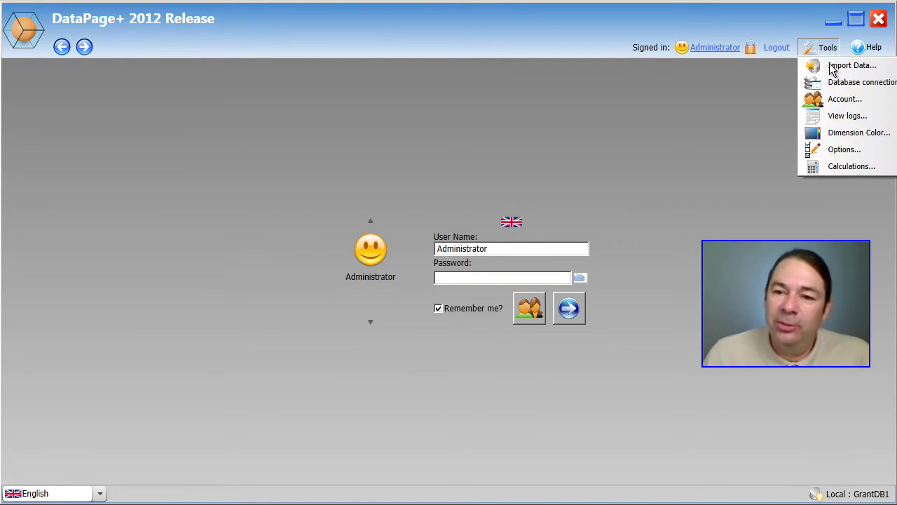
left_click(846, 86)
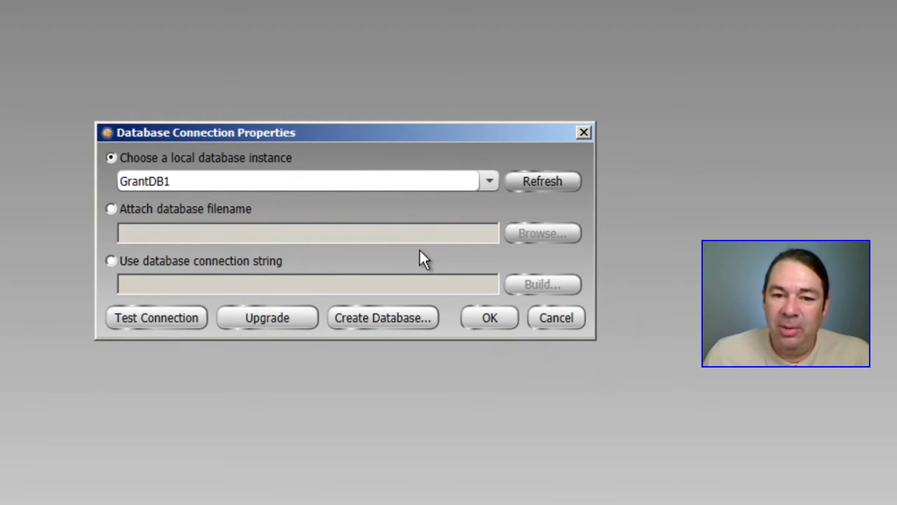
left_click(111, 209)
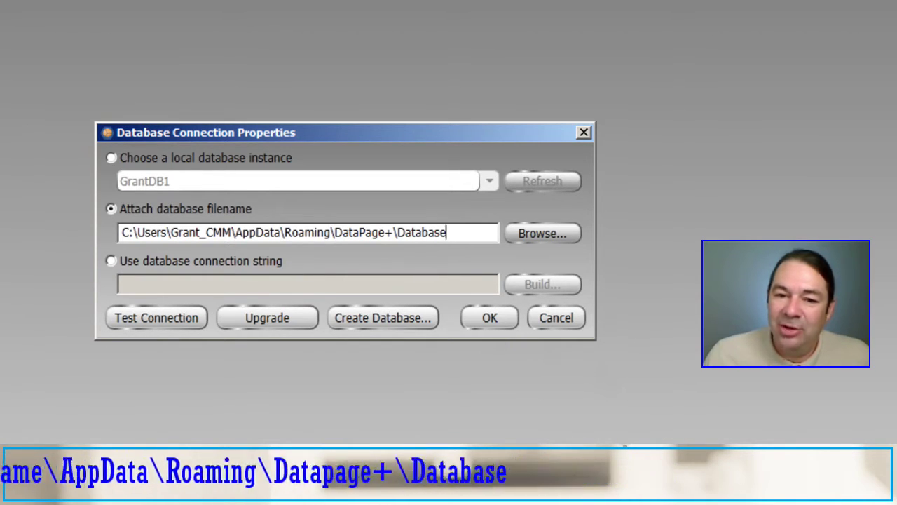
left_click(540, 233)
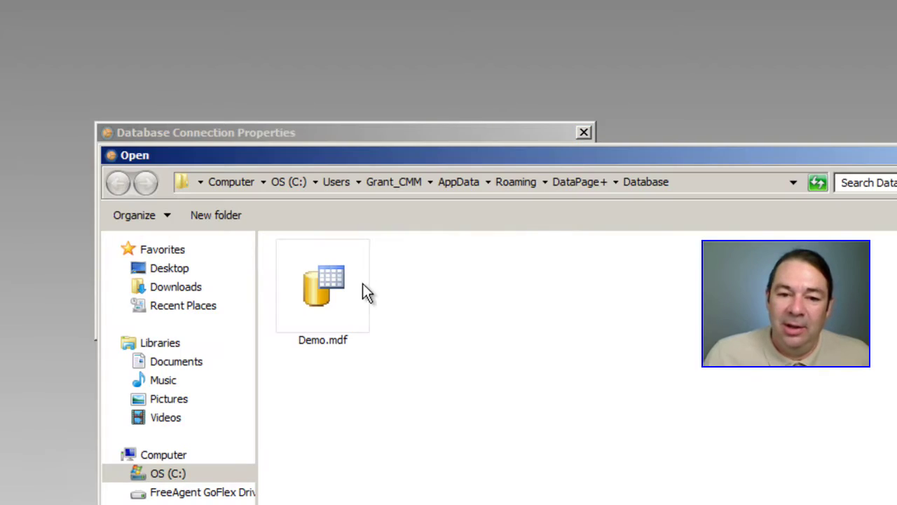
left_click(326, 286)
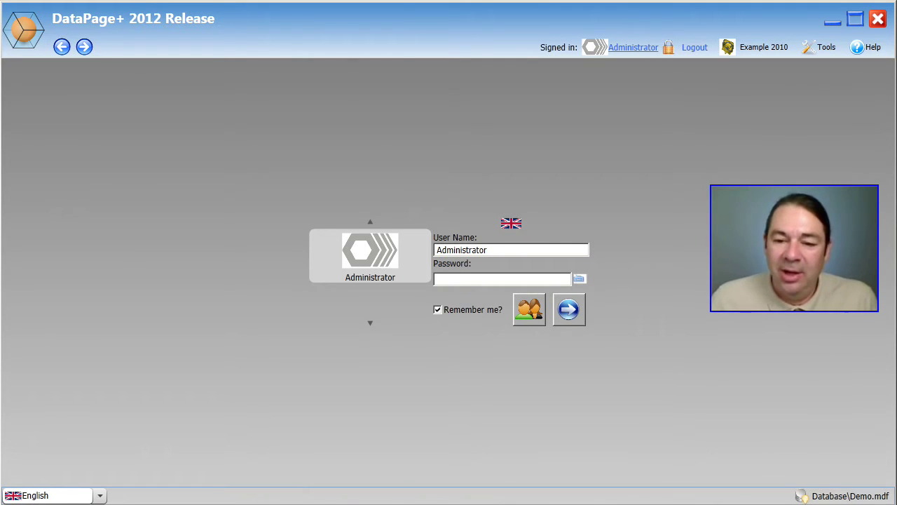
- Sign in as Administrator with the account password and list all six parts in Demo
left_click(446, 277)
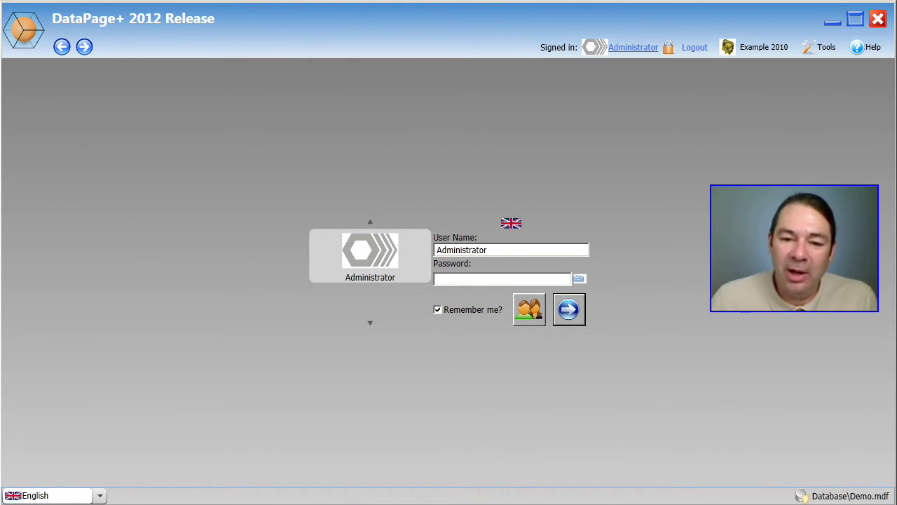
type("admin")
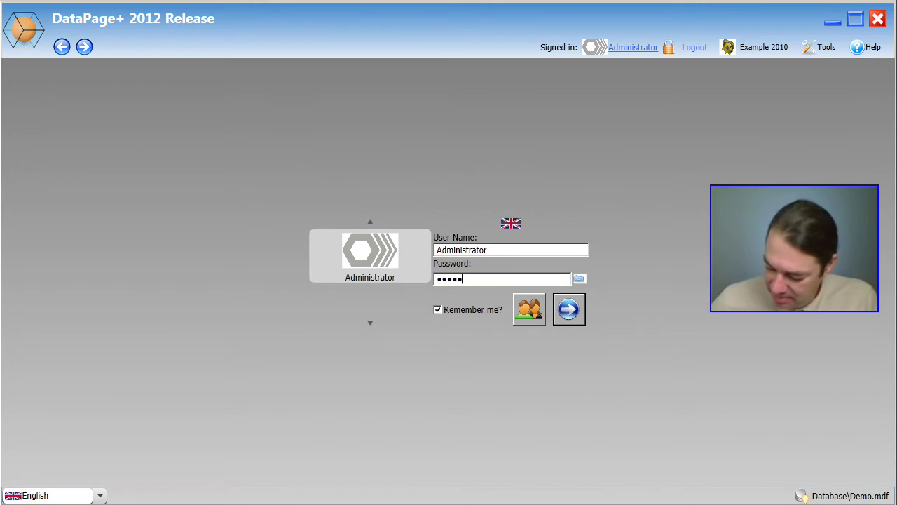
type("1")
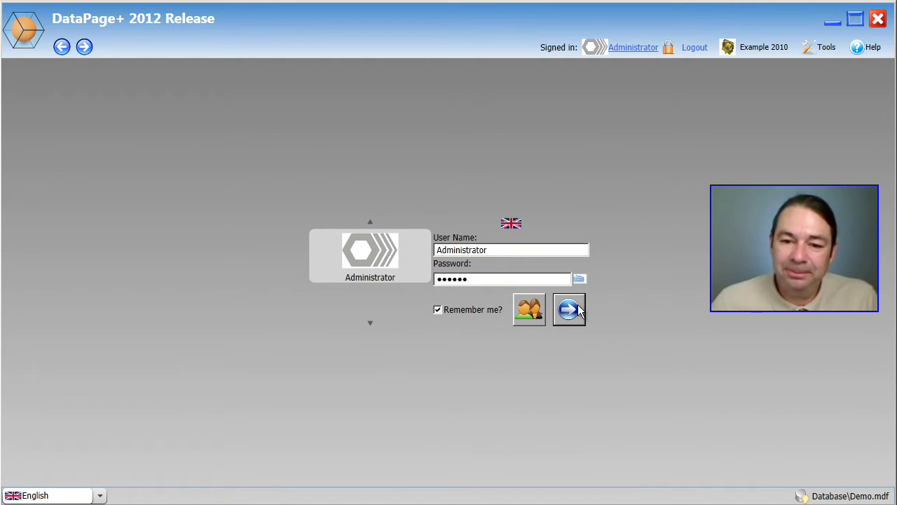
left_click(577, 311)
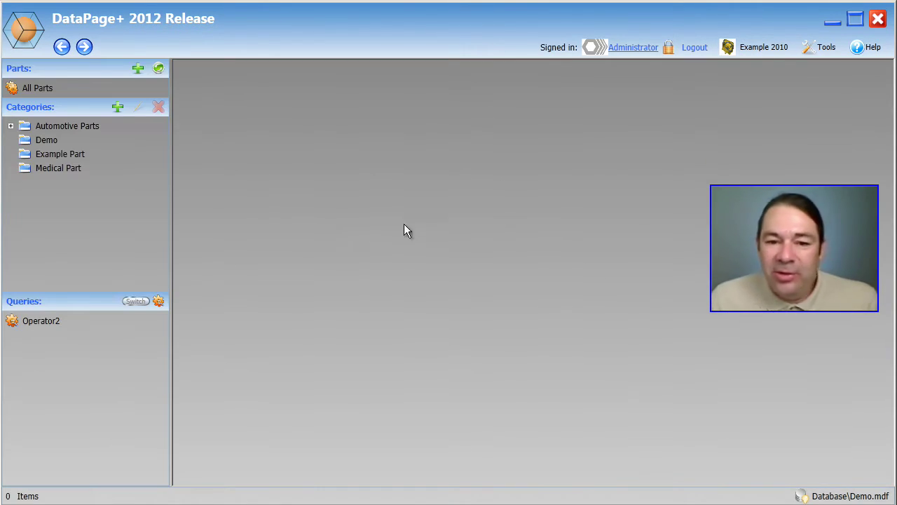
left_click(37, 87)
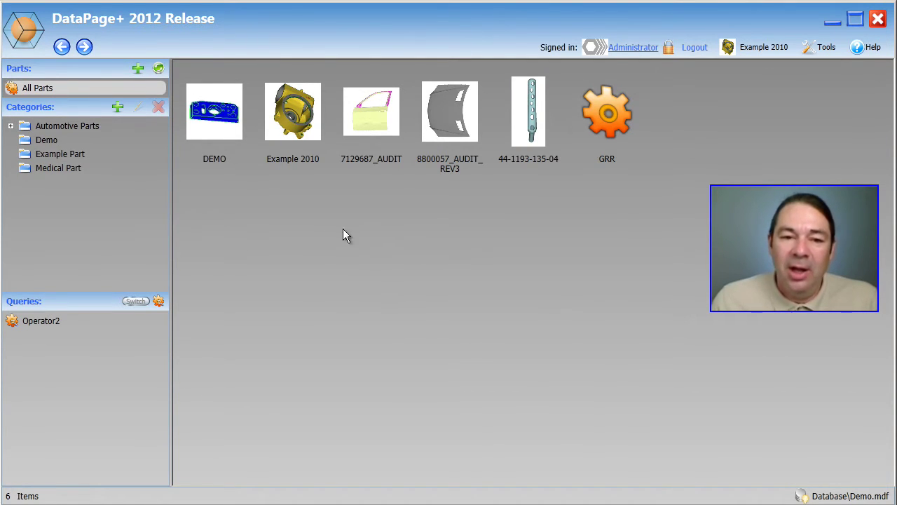
- Open the Example 2010 part and expand the Feature Variable list-type dropdown
left_click(291, 120)
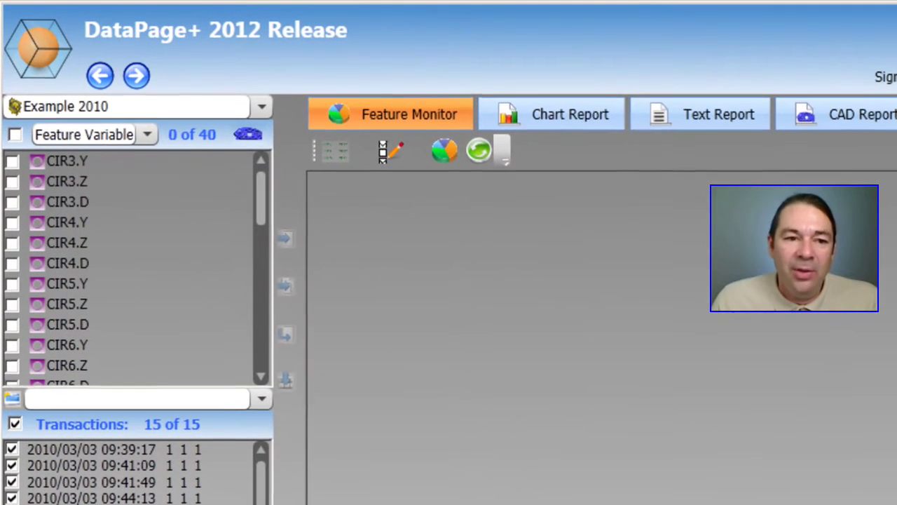
left_click(146, 136)
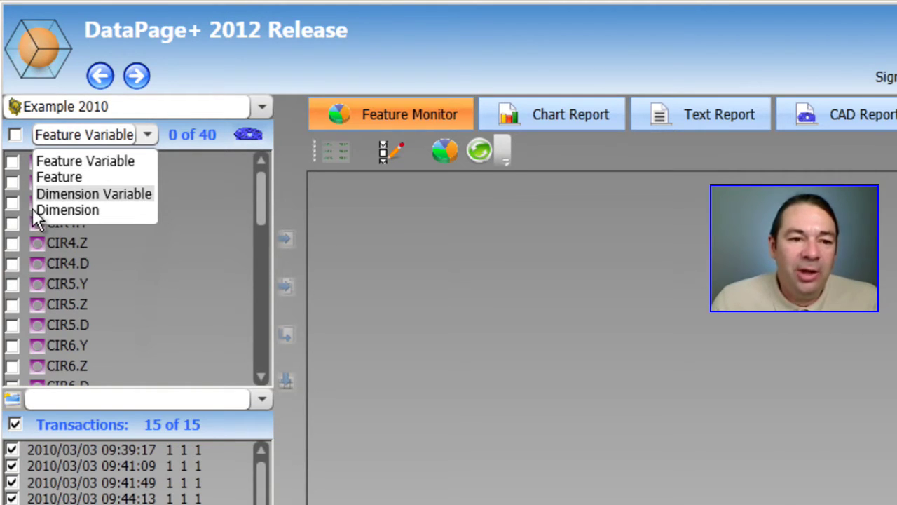
- List the part by Dimension and check LOC1 - CIR3 through LOC5 - CIR7
left_click(72, 214)
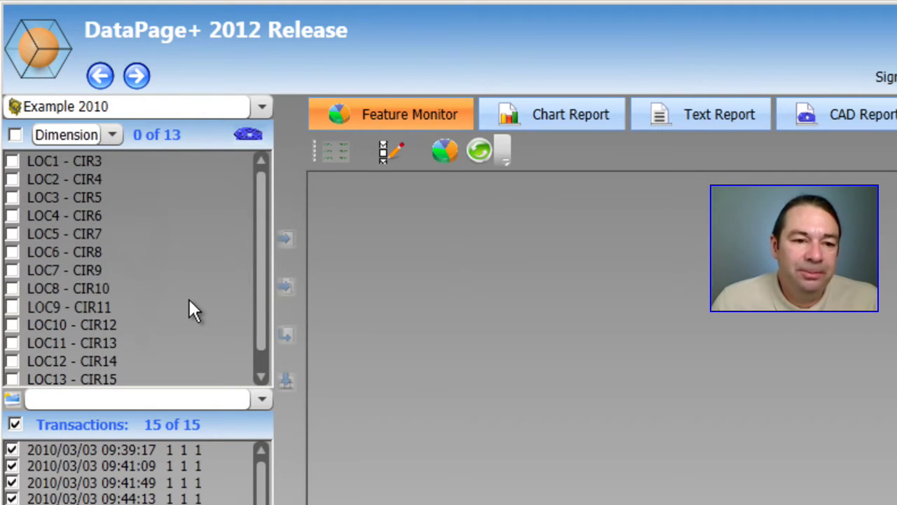
left_click(12, 161)
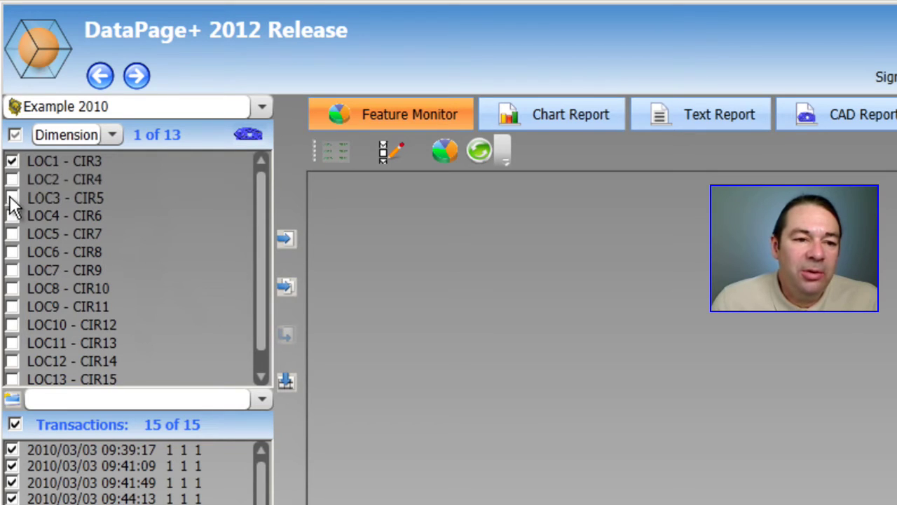
left_click(11, 180)
left_click(12, 198)
left_click(12, 216)
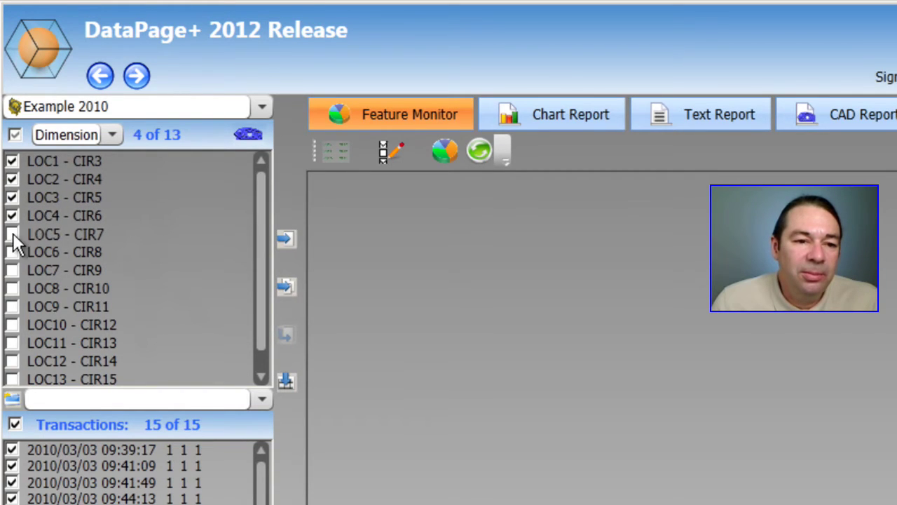
left_click(11, 234)
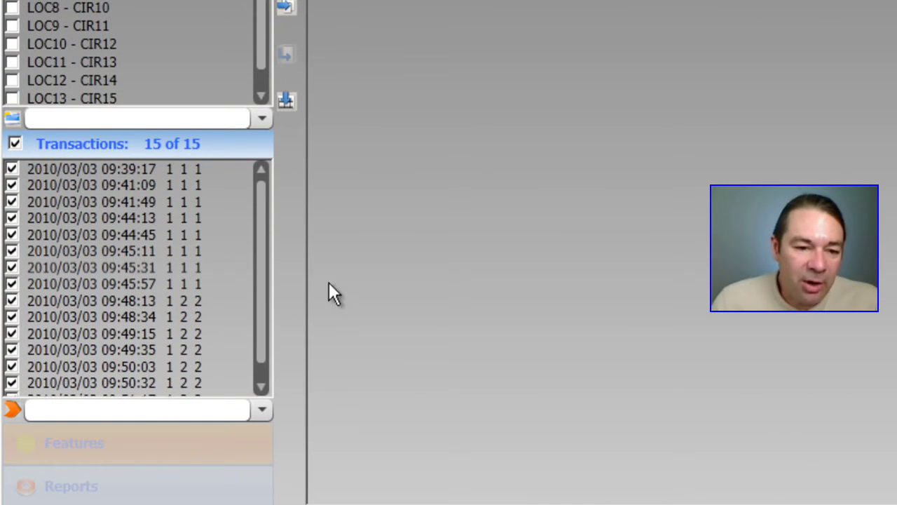
scroll(263, 264, "down", 1)
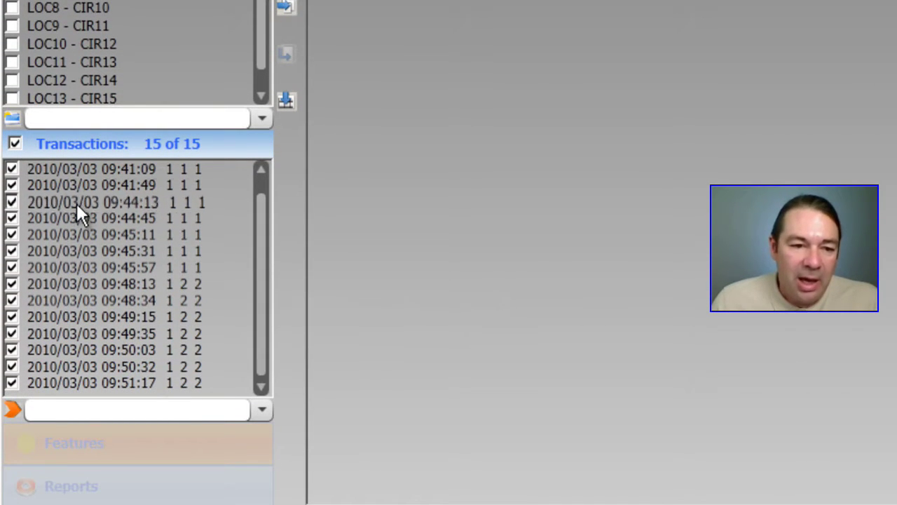
left_click(15, 144)
left_click(15, 143)
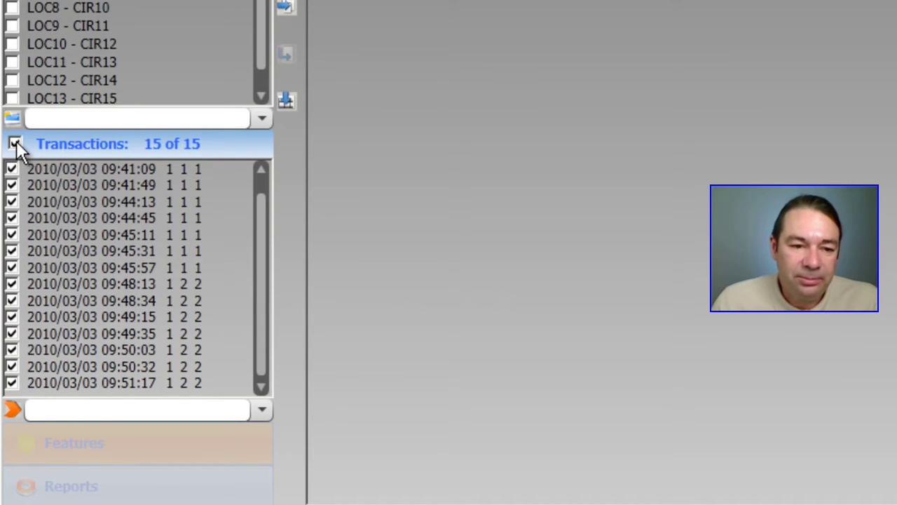
left_click(15, 144)
left_click(15, 144)
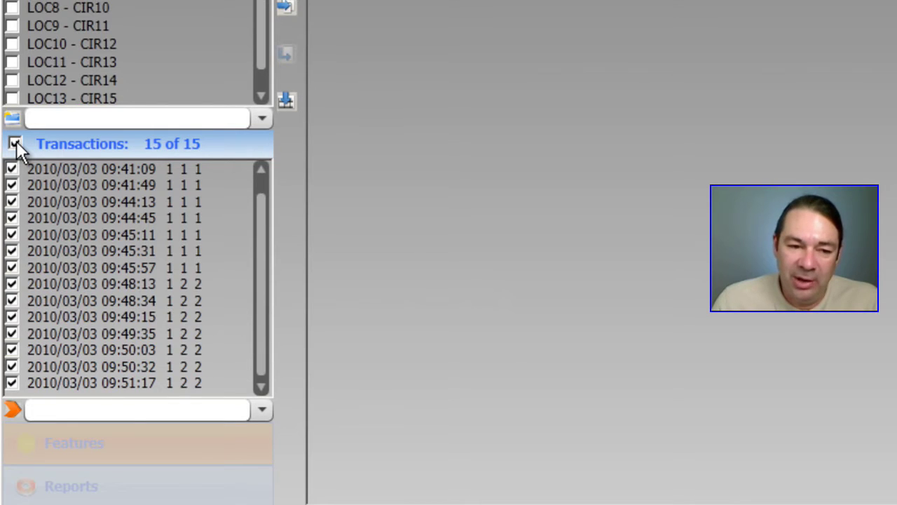
left_click(15, 143)
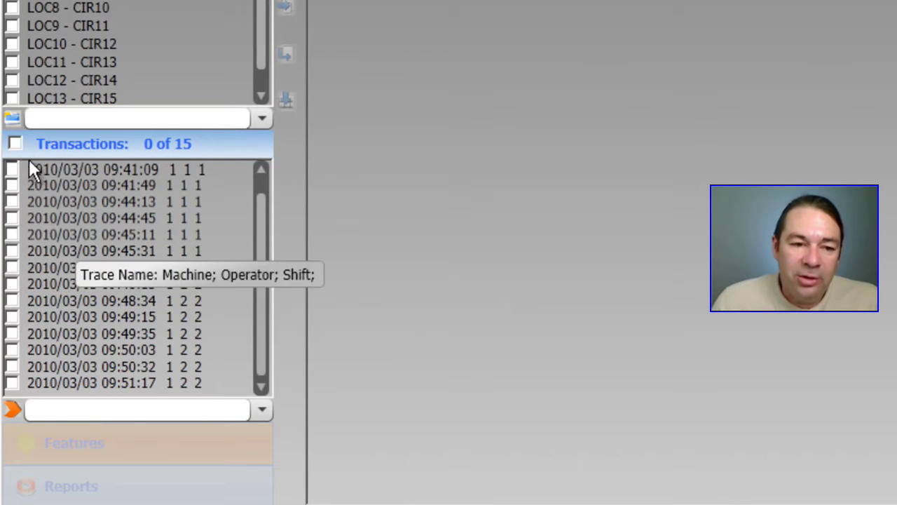
left_click(11, 201)
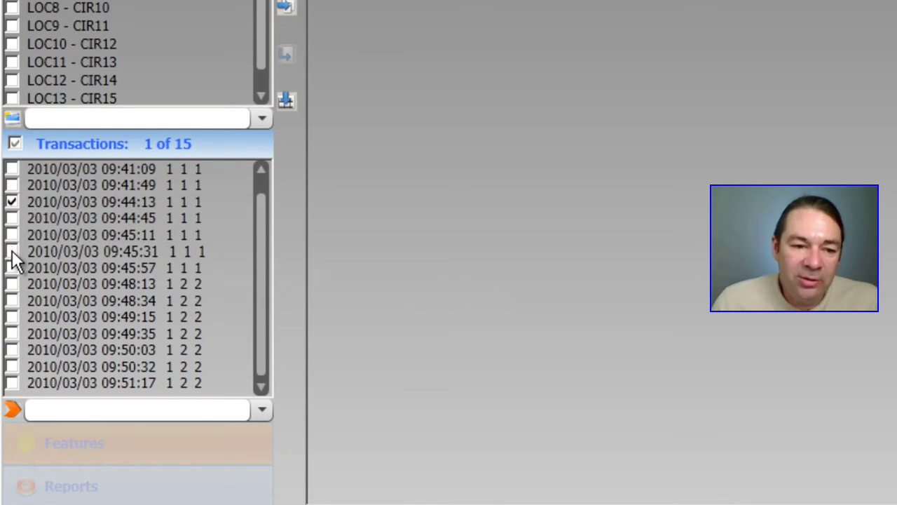
left_click(12, 251)
left_click(11, 284)
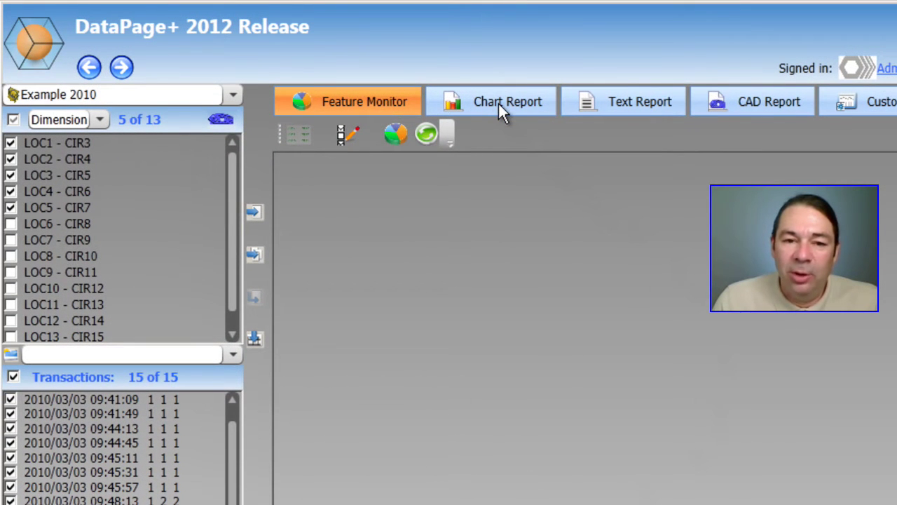
left_click(498, 103)
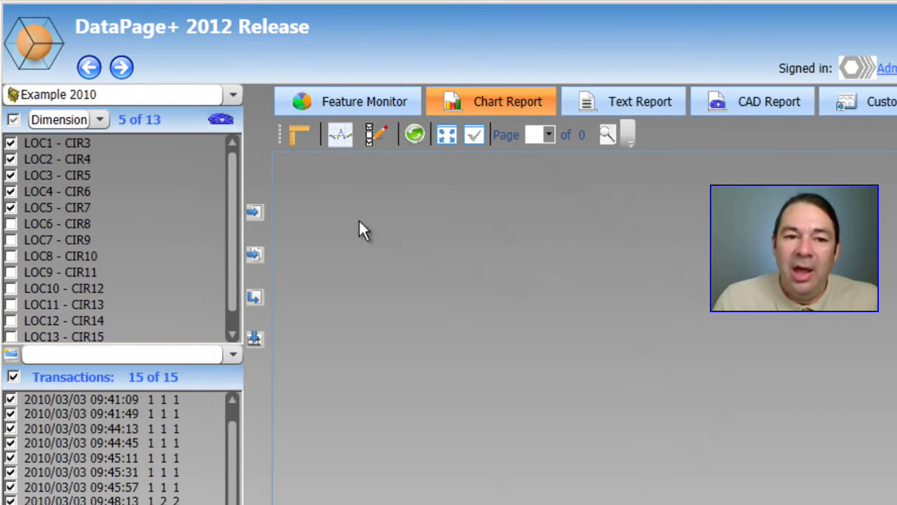
left_click(353, 136)
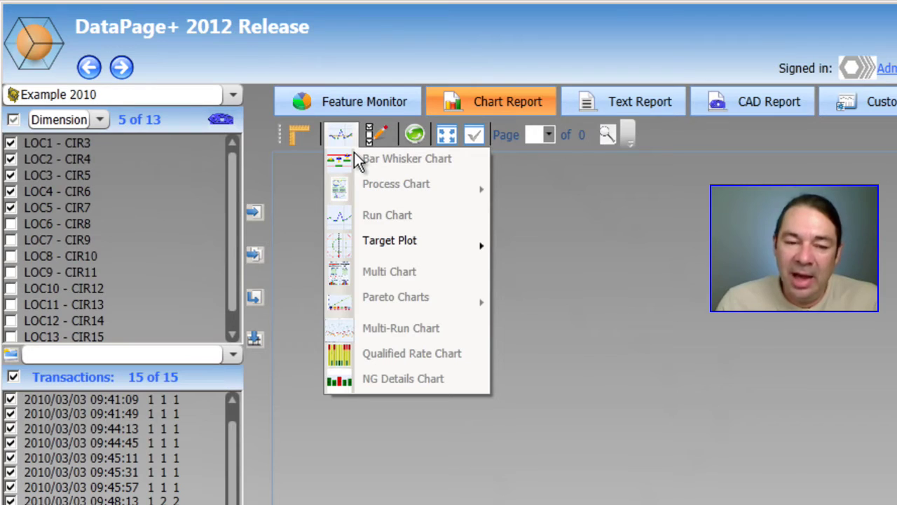
left_click(314, 175)
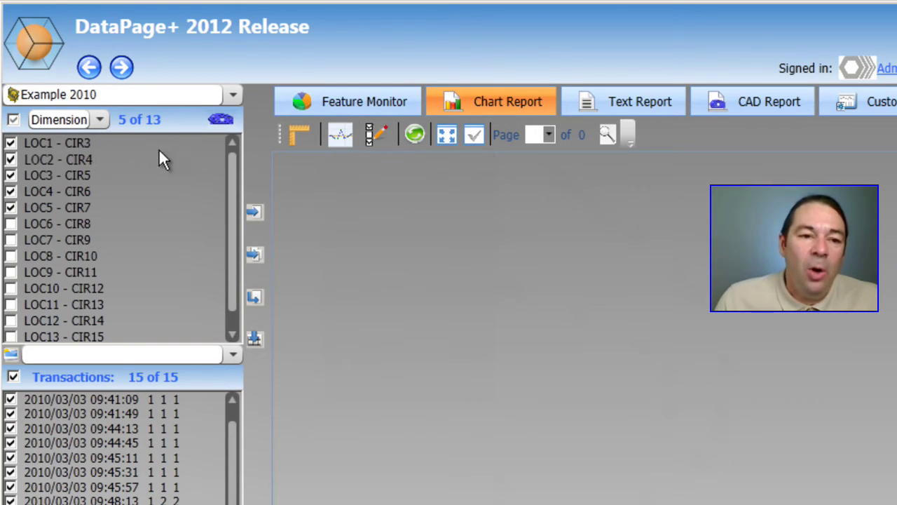
- List by Feature Variable, check the CIR3.D–CIR6.D diameters, and set the chart type to Run Chart
left_click(101, 120)
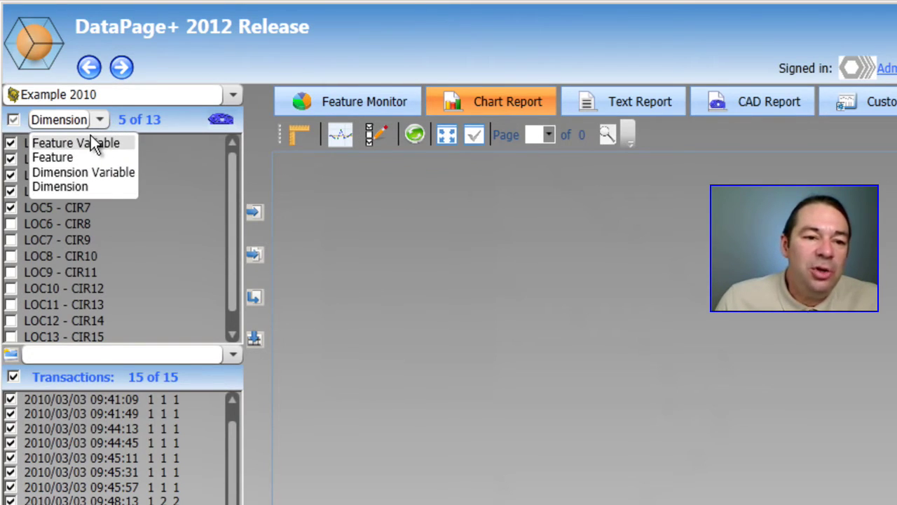
left_click(90, 143)
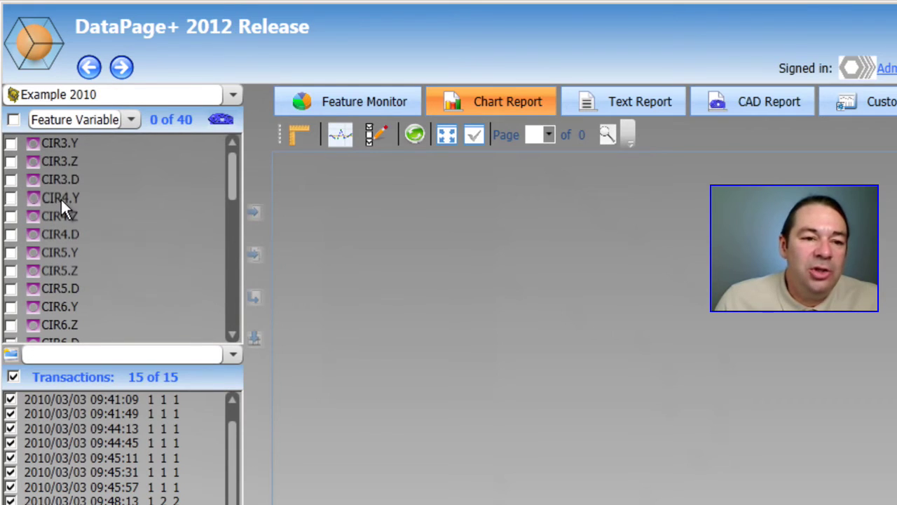
left_click(15, 179)
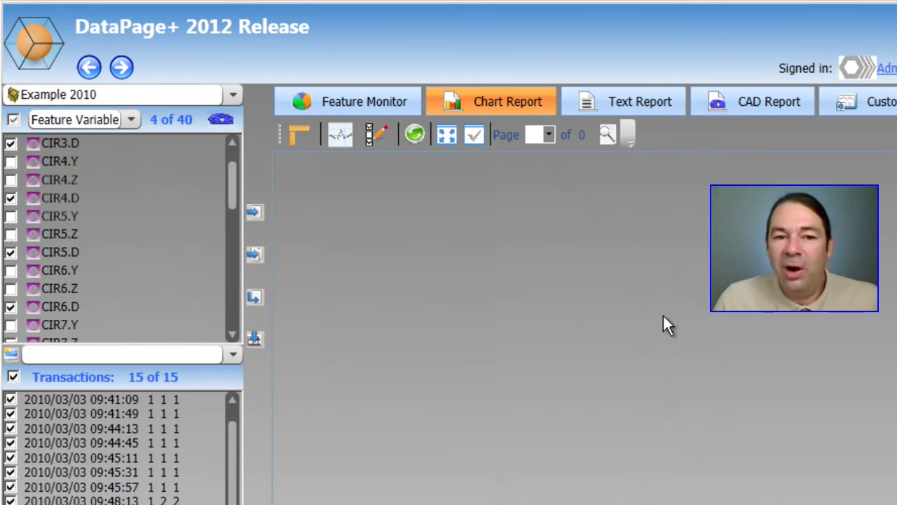
left_click(340, 135)
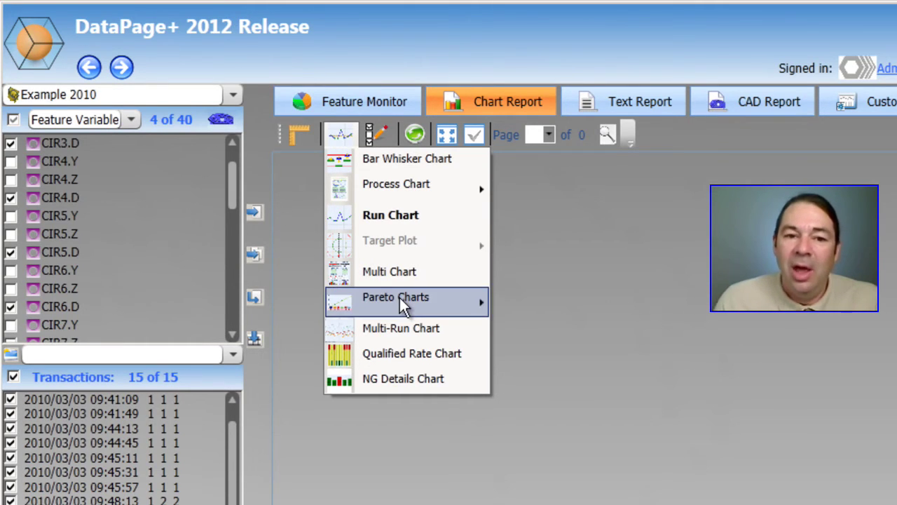
left_click(394, 216)
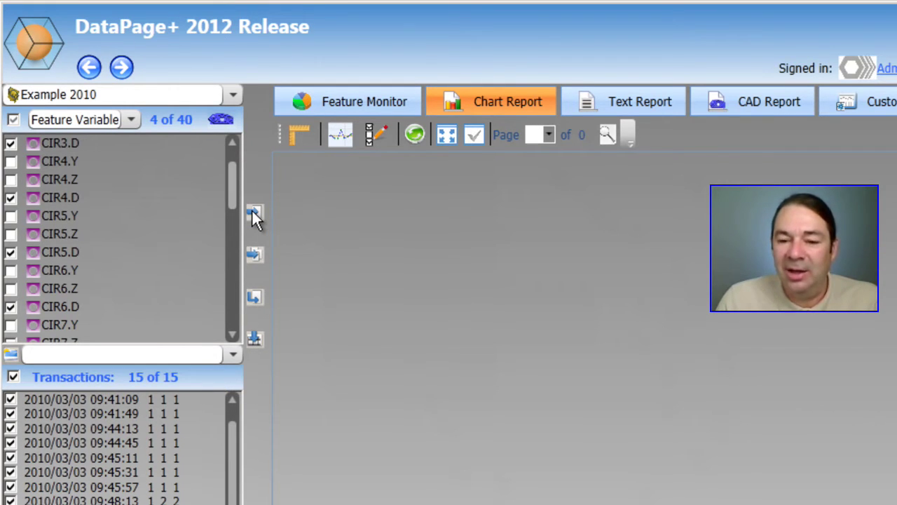
- Generate the one-page Chart Report of run charts for CIR3.D, CIR4.D, CIR5.D and CIR6.D
left_click(254, 212)
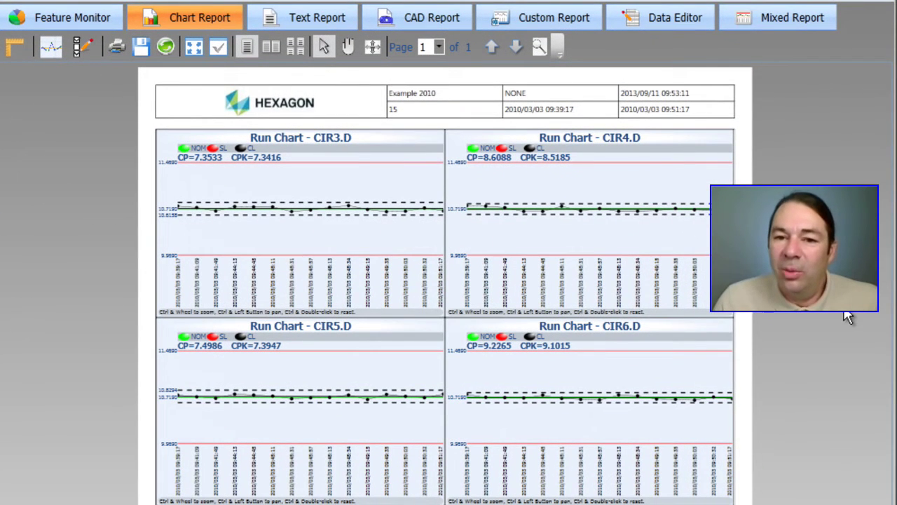
double_click(319, 243)
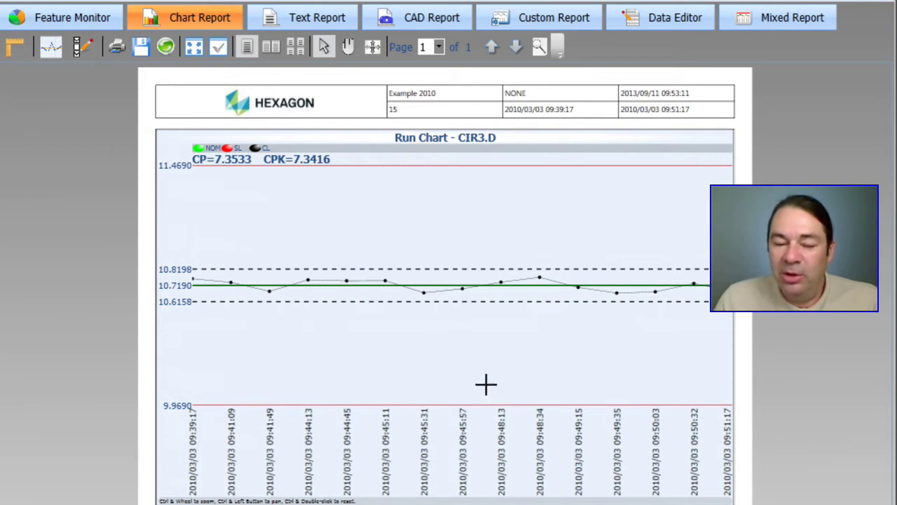
mouse_move(384, 282)
left_click_drag(384, 281, 308, 279)
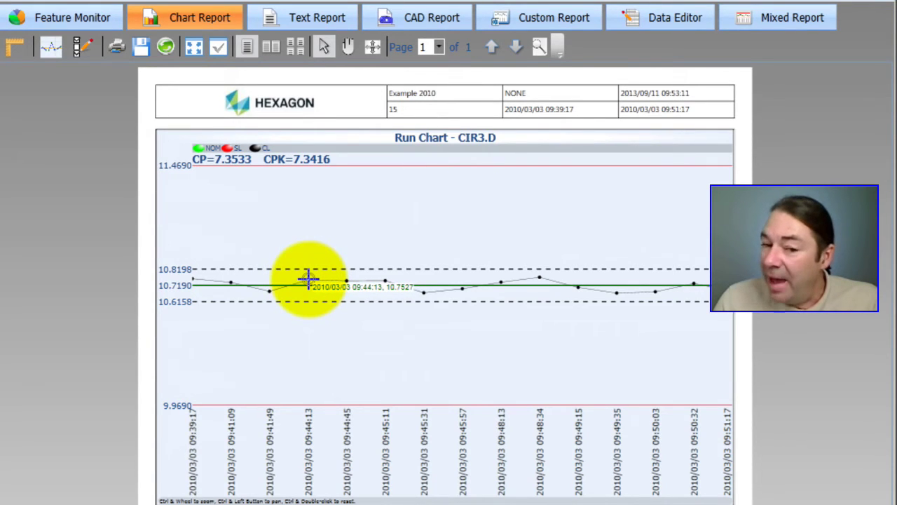
left_click_drag(307, 279, 307, 278)
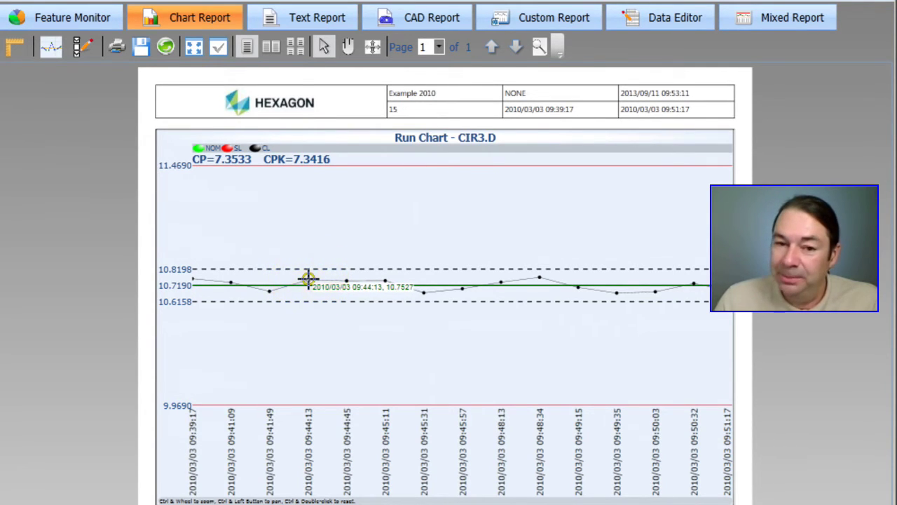
double_click(320, 354)
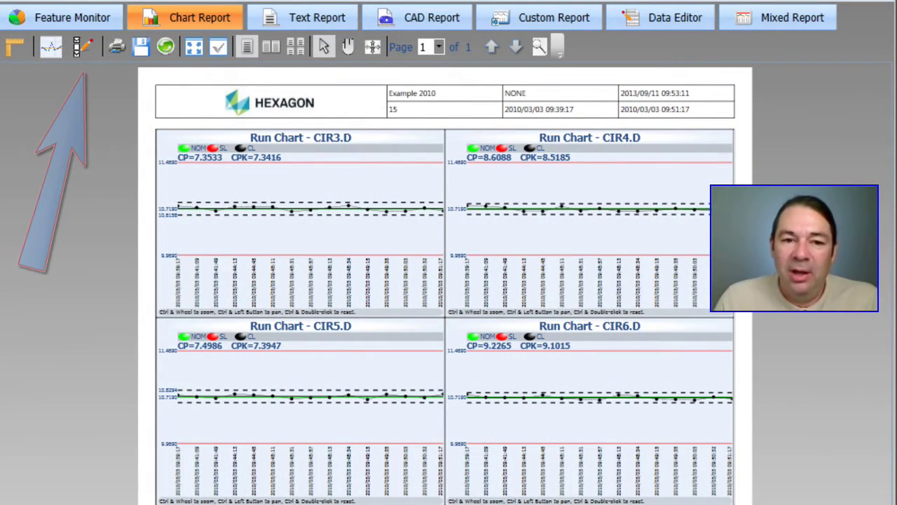
- Open the Run Chart display settings under Options > Chart Display to adjust the report
left_click(86, 48)
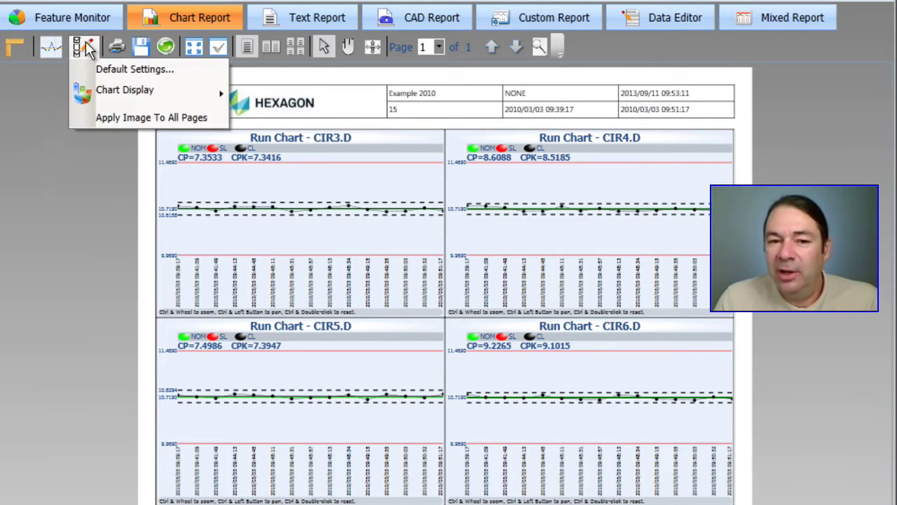
mouse_move(102, 95)
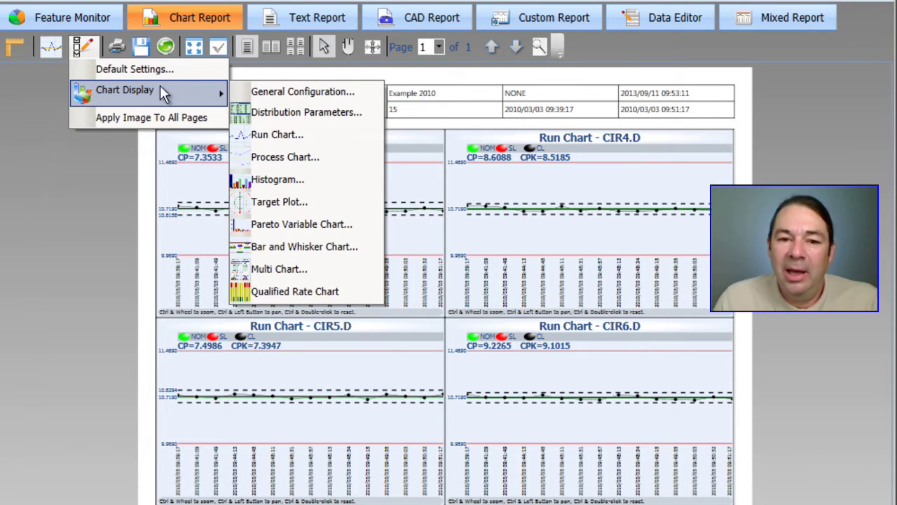
left_click(279, 134)
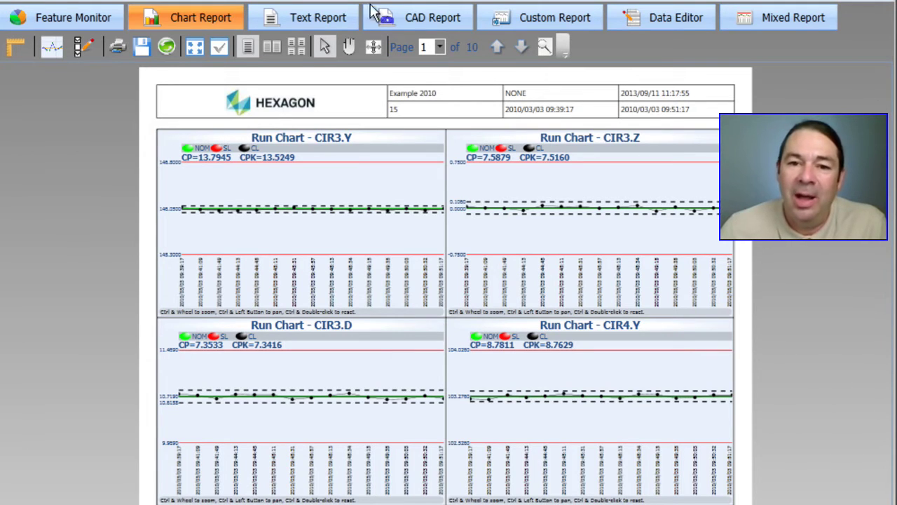
- Switch to the CAD Report and enlarge, then close, the CIR9.D run chart callout
left_click(421, 21)
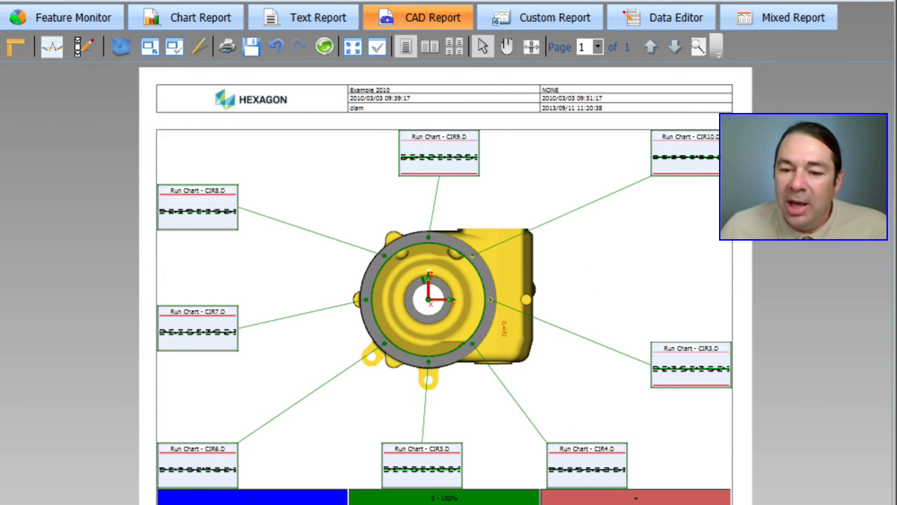
double_click(433, 163)
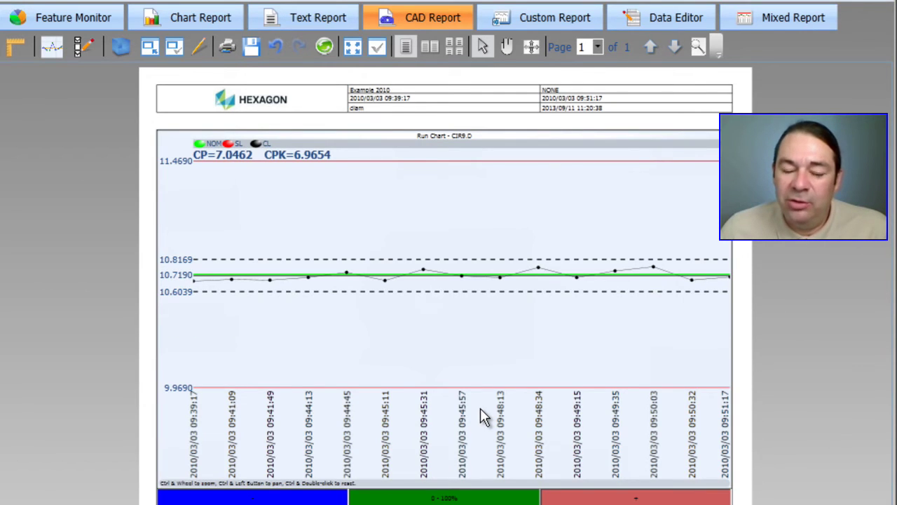
double_click(425, 330)
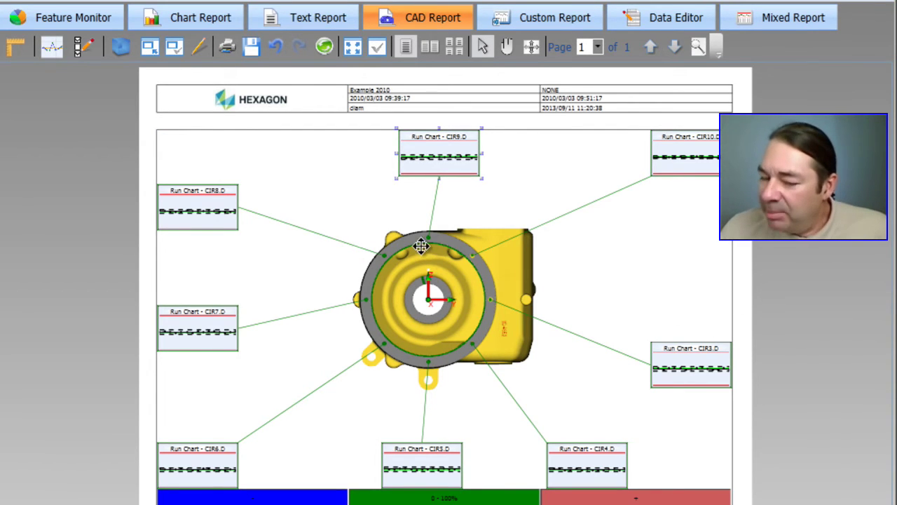
- Rotate the part to an oblique 3-D view and move the CIR3.D callout higher on the page
left_click(433, 320)
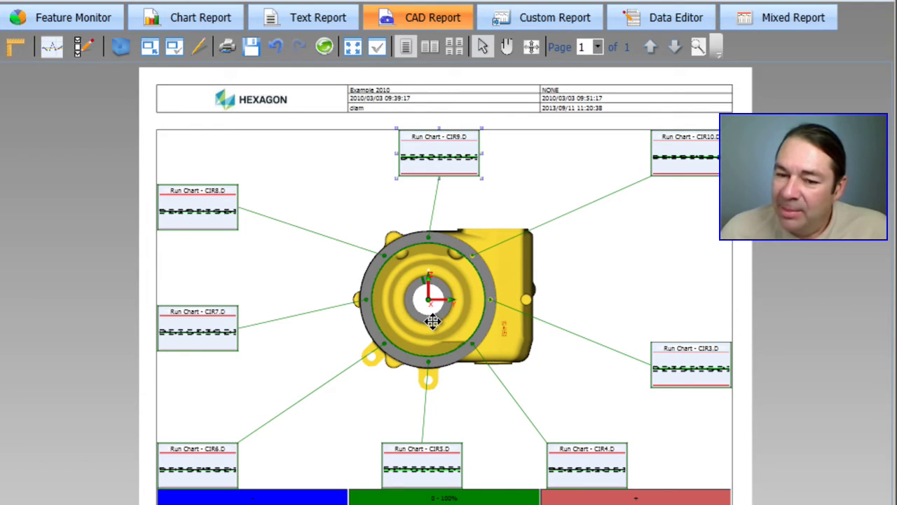
mouse_move(432, 321)
left_mouse_down()
mouse_move(452, 298)
mouse_move(429, 309)
mouse_move(448, 315)
mouse_move(428, 312)
mouse_move(435, 307)
left_mouse_up()
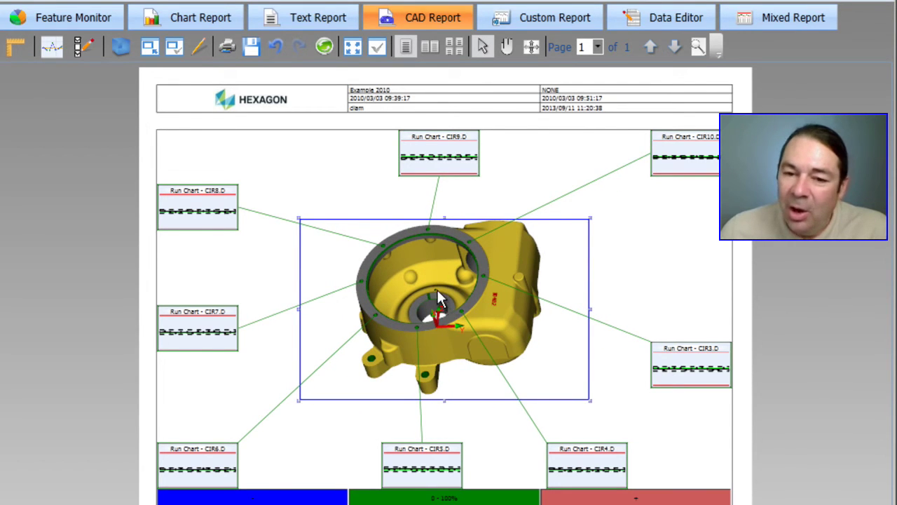
right_click(437, 288)
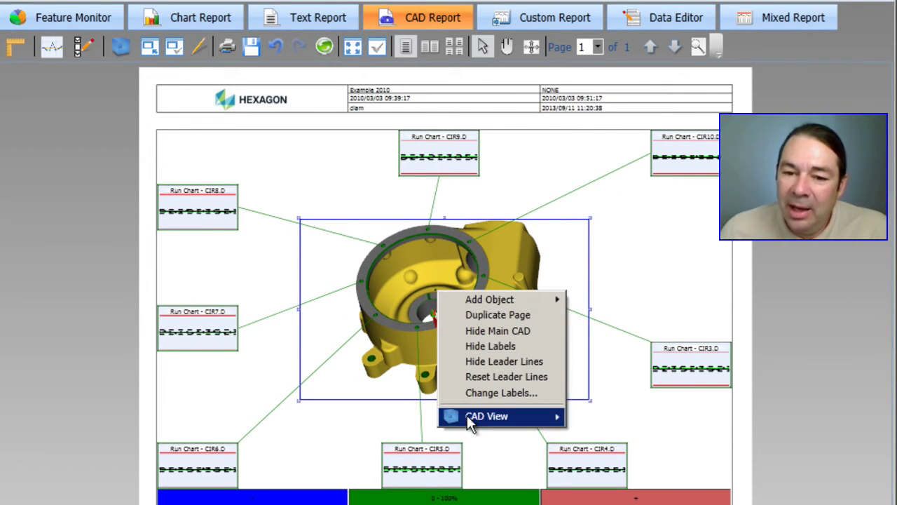
mouse_move(468, 416)
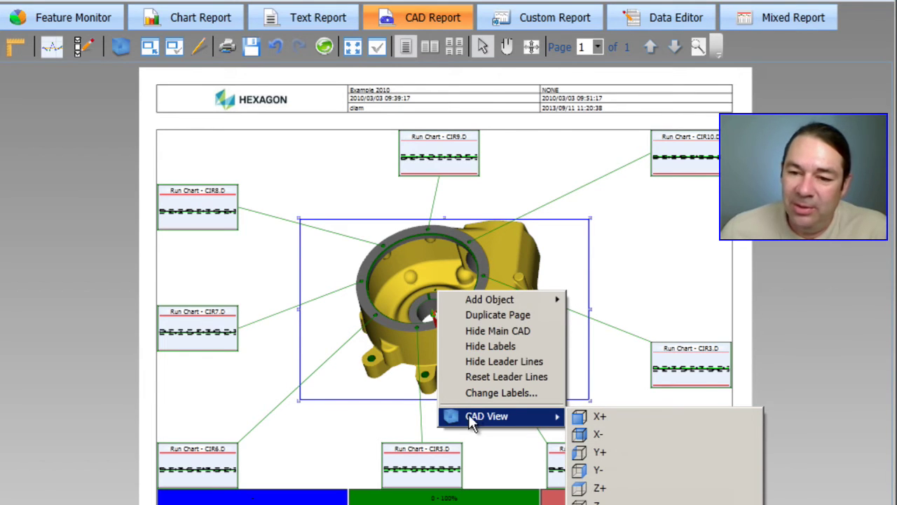
left_click(698, 258)
left_click(693, 367)
left_click_drag(692, 368, 725, 307)
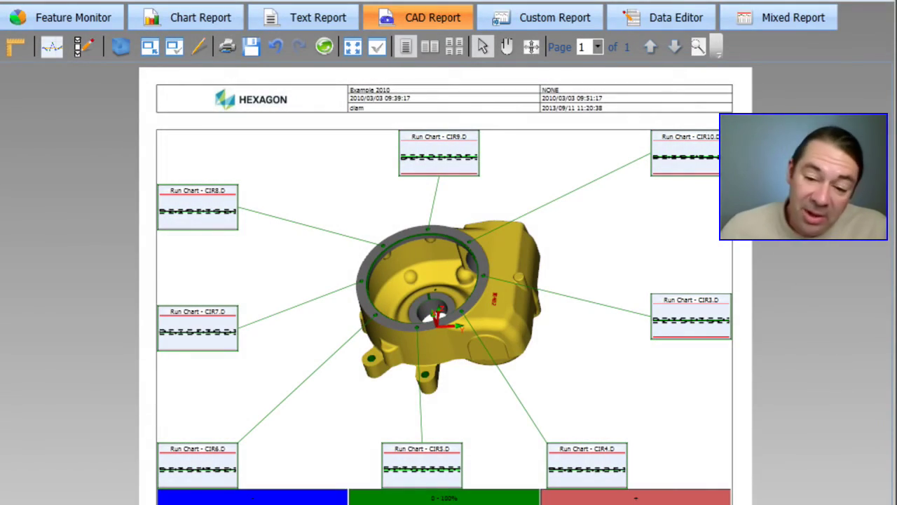
- Change the callout chart type to Process Chart > Histogram Chart for CIR3.D–CIR10.D
left_click(56, 51)
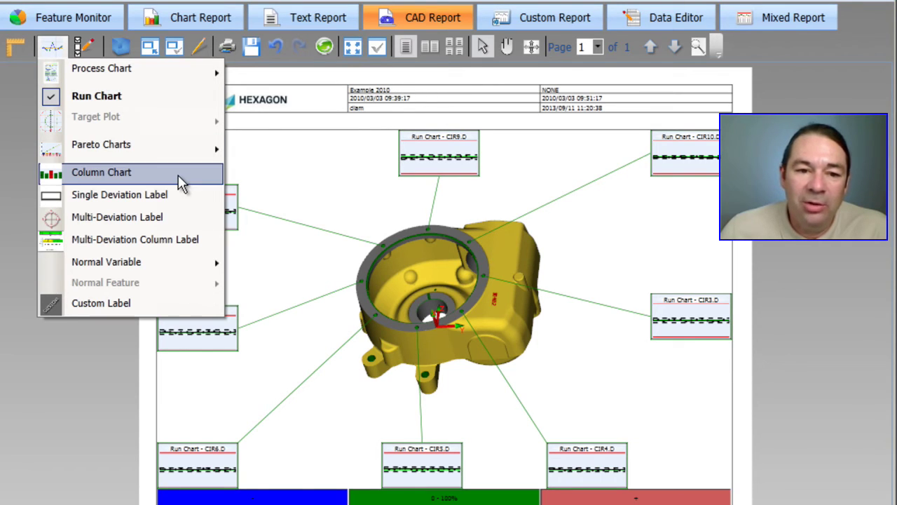
mouse_move(98, 75)
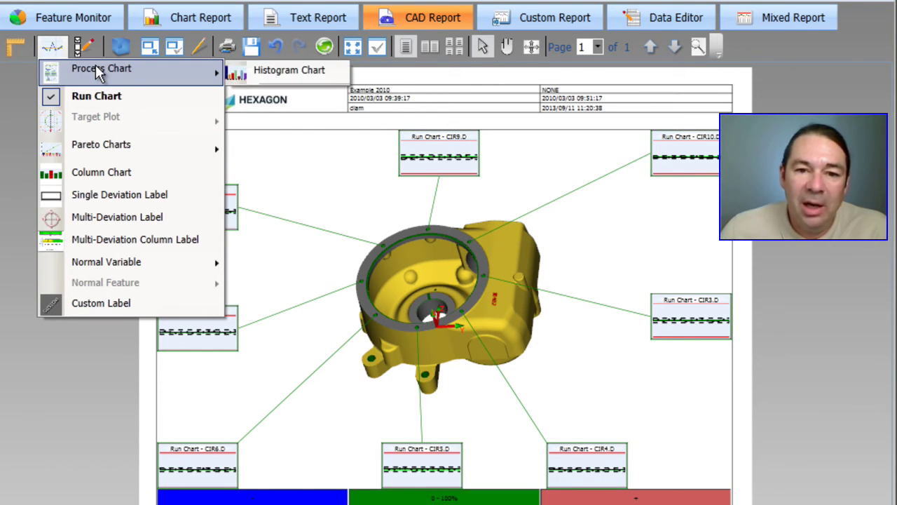
left_click(302, 70)
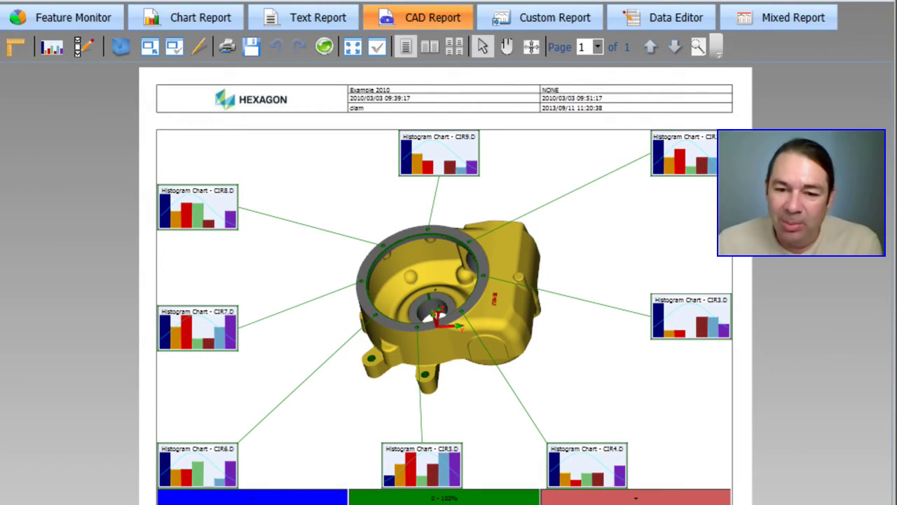
- Place a CAD Control object on the Custom Report page
left_click(540, 23)
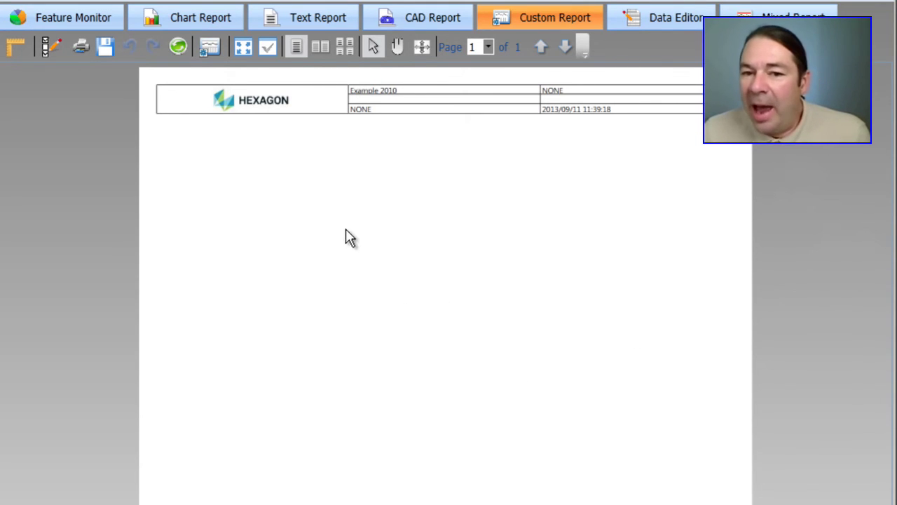
right_click(357, 203)
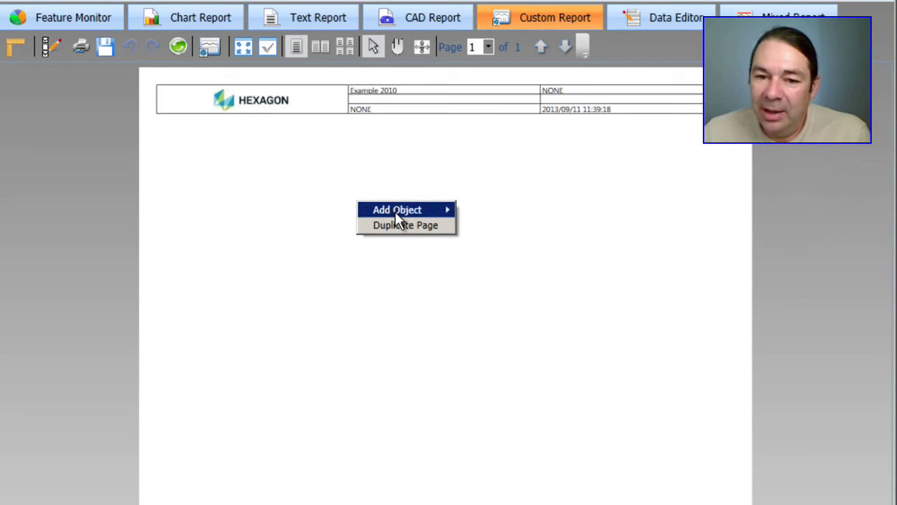
mouse_move(394, 211)
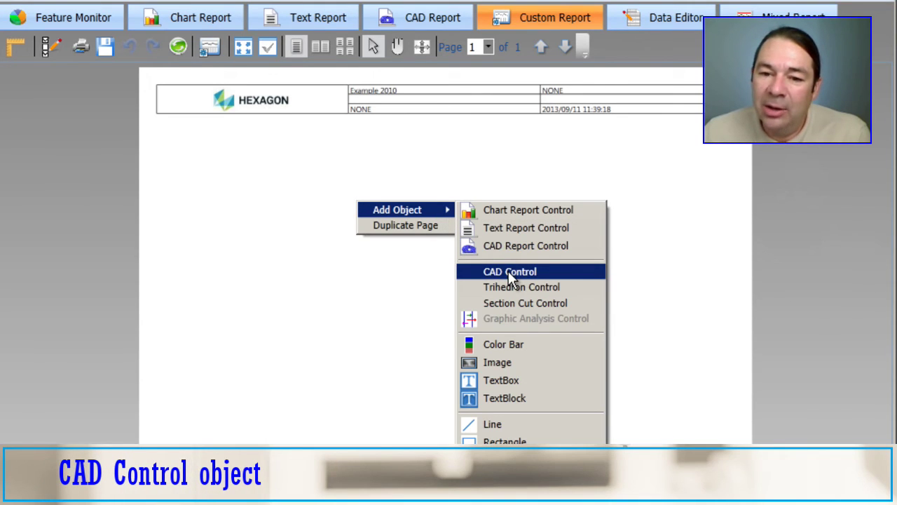
left_click(508, 271)
left_click(369, 287)
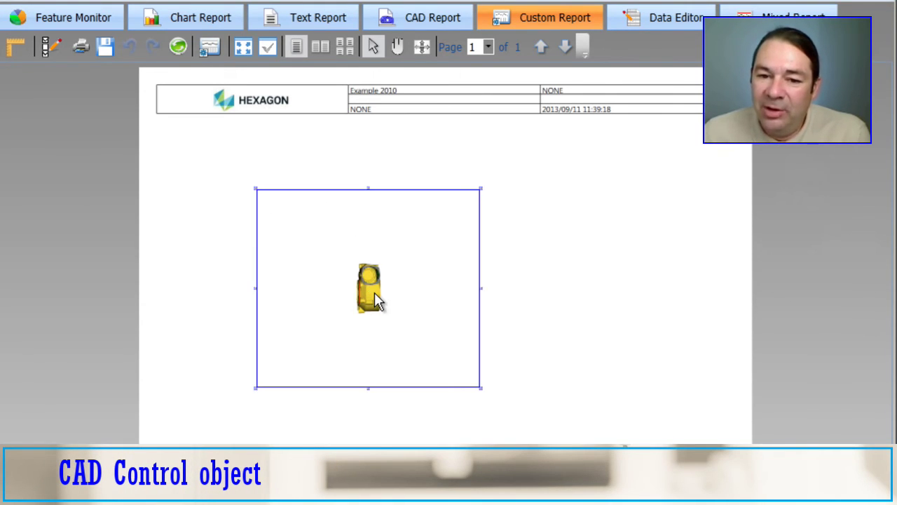
- Zoom and rotate the part, then set the CAD view to X+ facing the flange
scroll(374, 292, "up", 3)
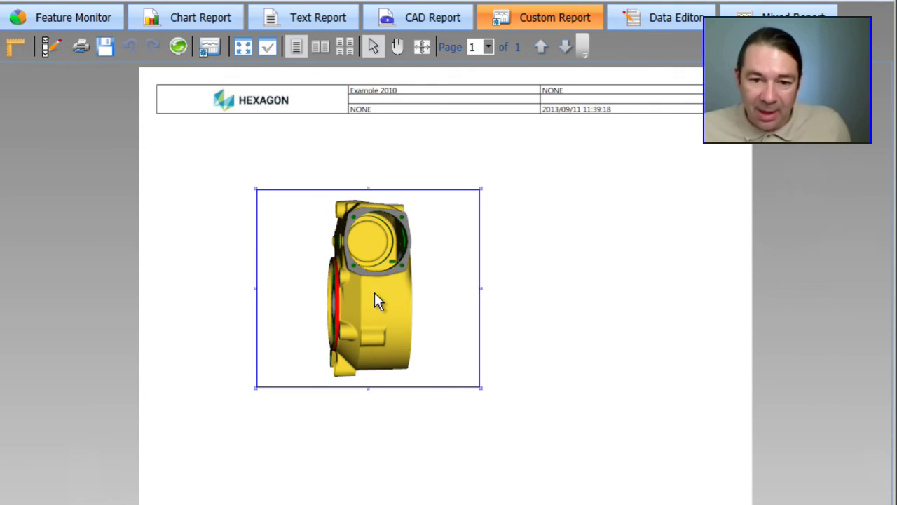
left_click_drag(379, 309, 349, 298)
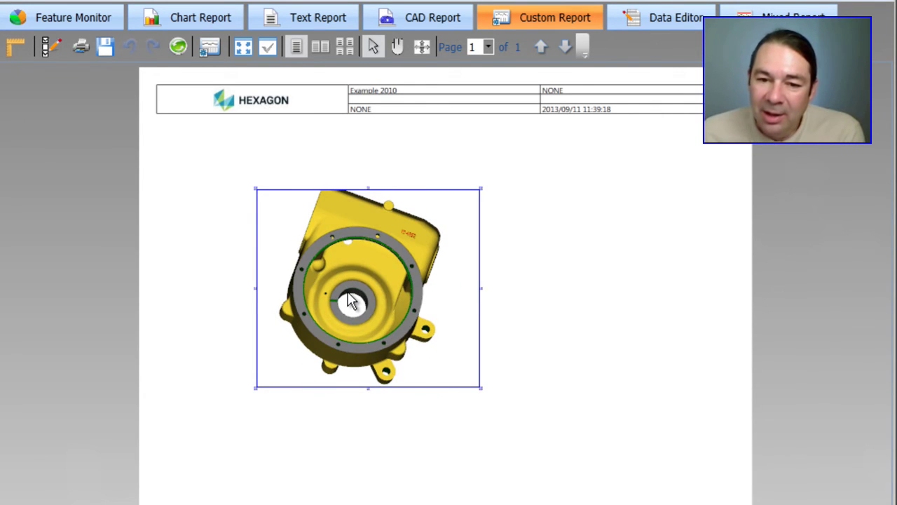
right_click(347, 293)
mouse_move(391, 402)
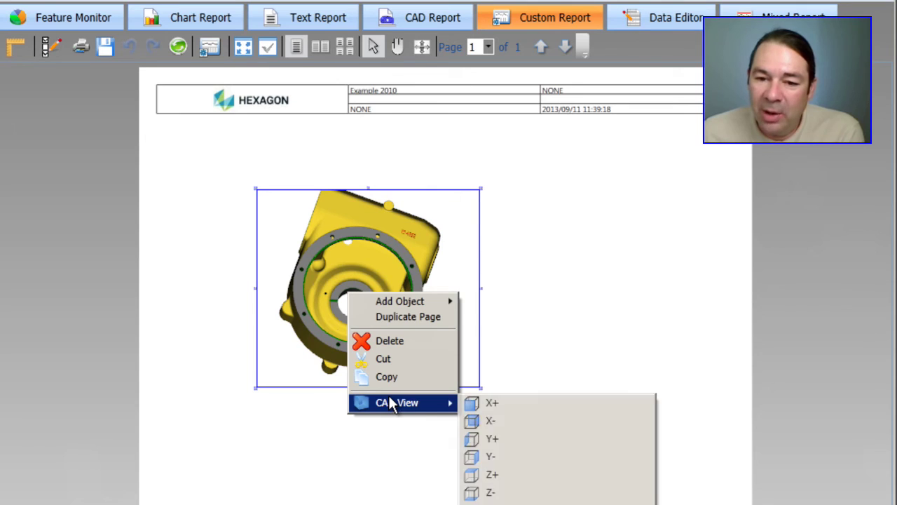
left_click(491, 403)
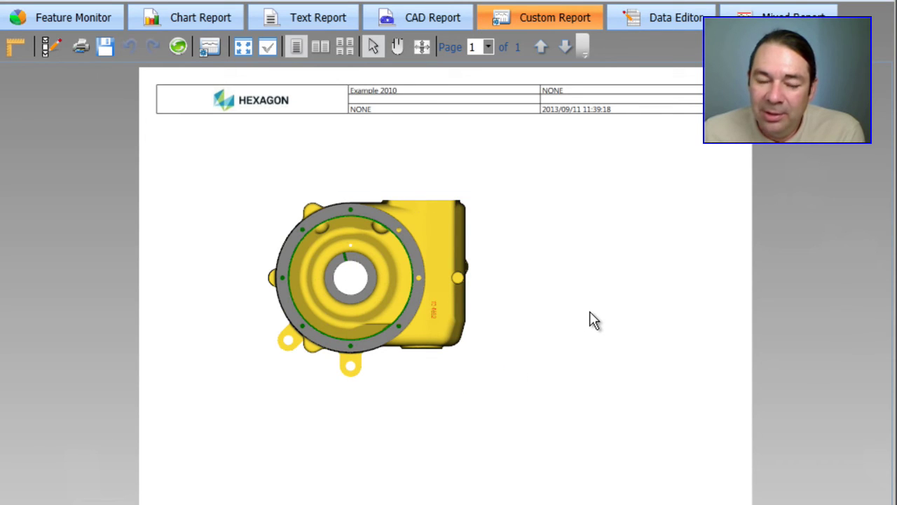
right_click(540, 229)
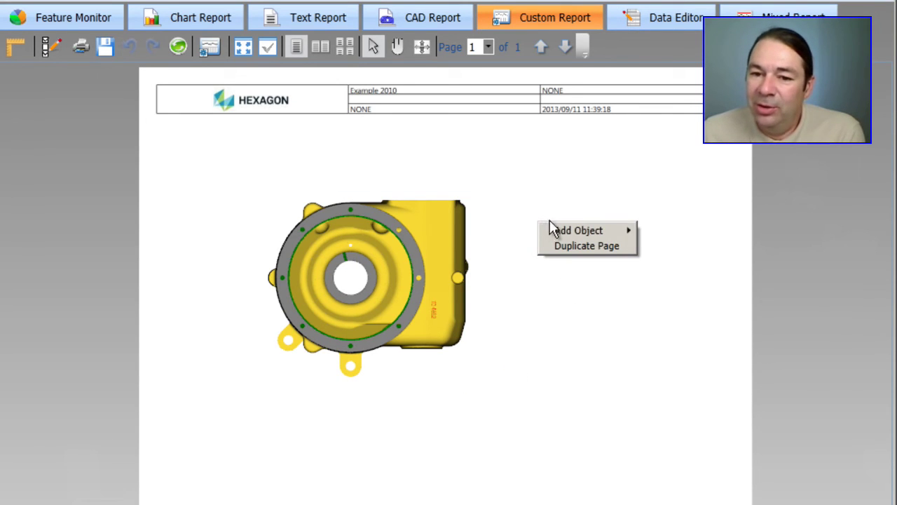
- Add a chart placeholder beside the part and fill it with a CIR5.D run chart
mouse_move(568, 230)
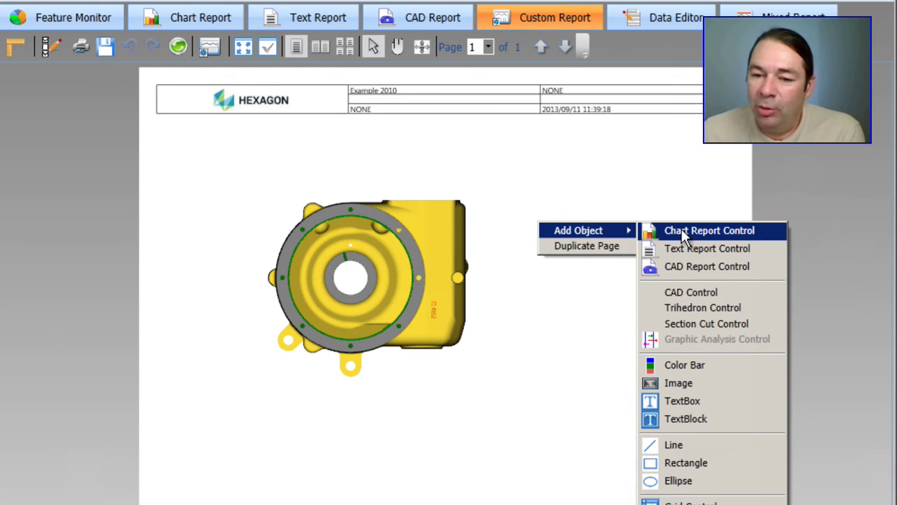
left_click(682, 231)
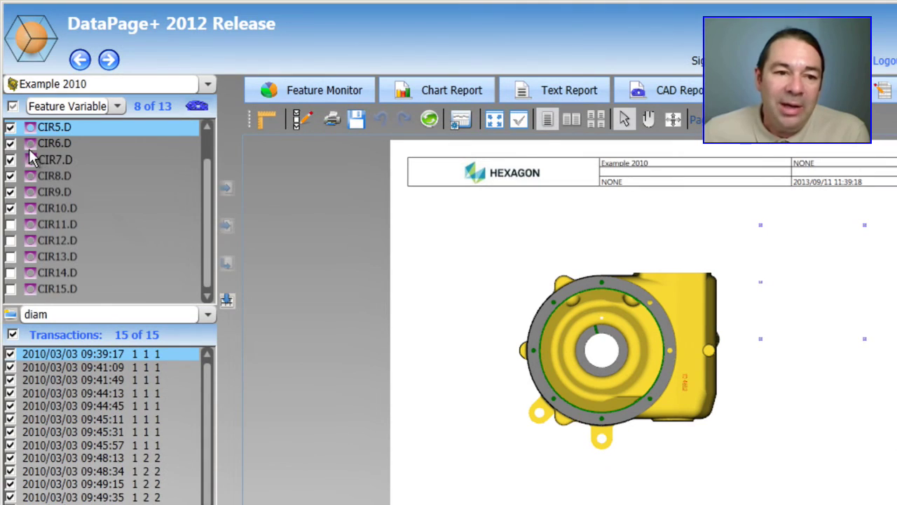
left_click(11, 192)
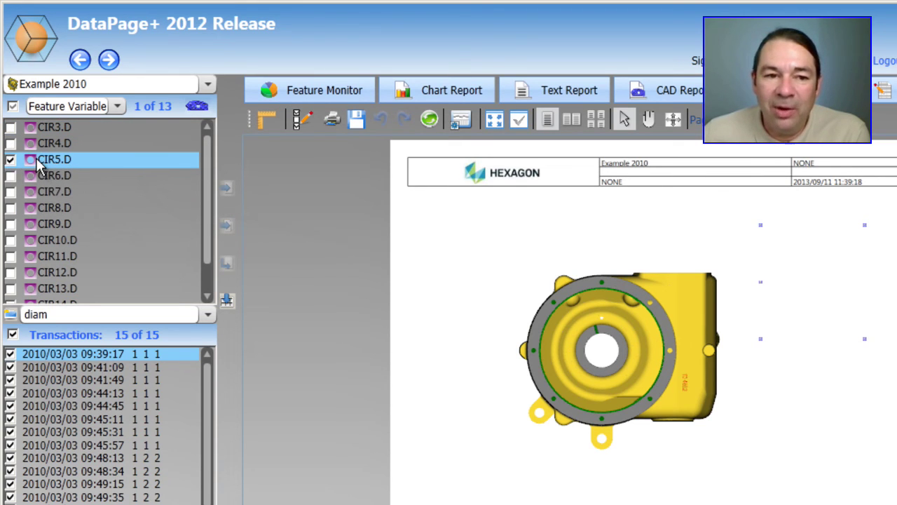
left_click_drag(44, 161, 856, 272)
left_click_drag(618, 204, 618, 204)
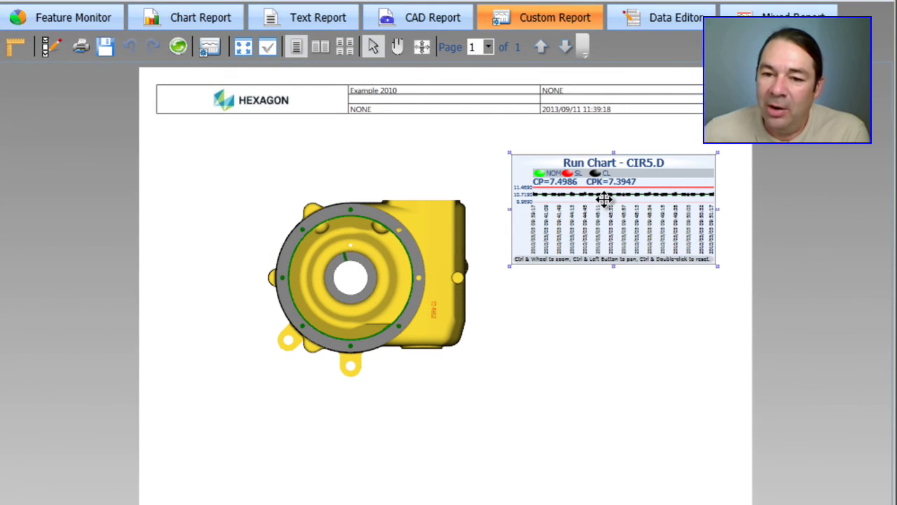
left_click(621, 317)
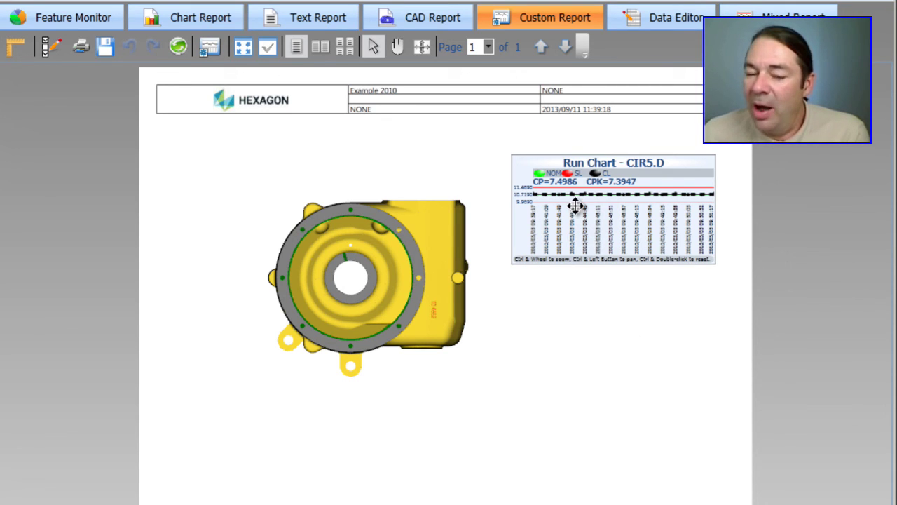
- Switch the CIR5.D chart's type to Histogram Chart in its Custom Settings
right_click(575, 206)
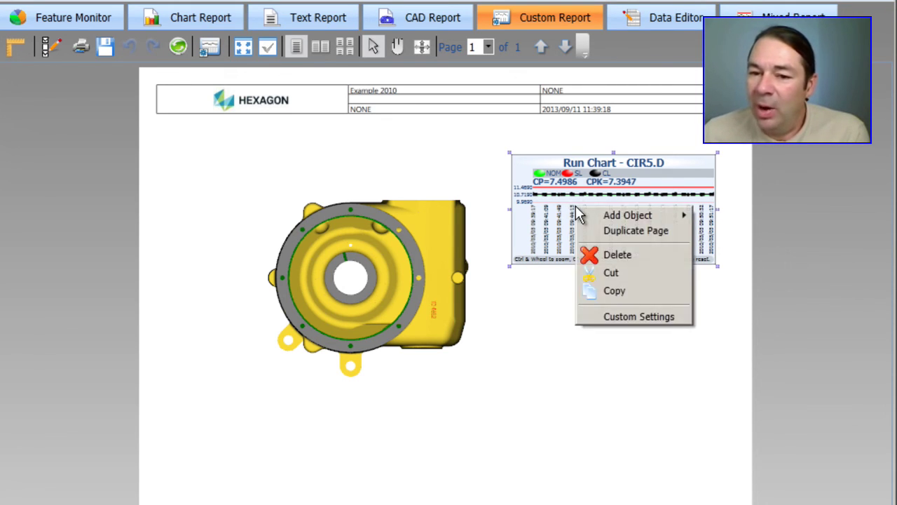
left_click(609, 316)
left_click(453, 241)
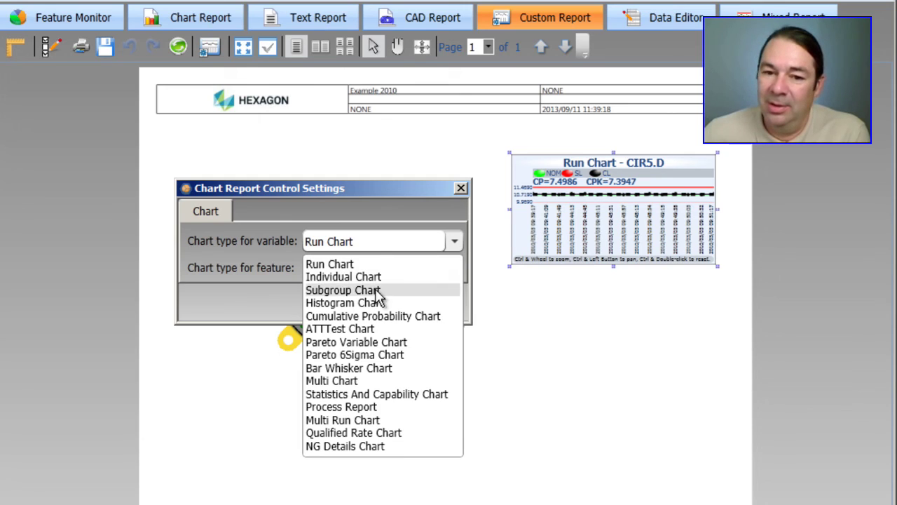
left_click(361, 302)
left_click(372, 303)
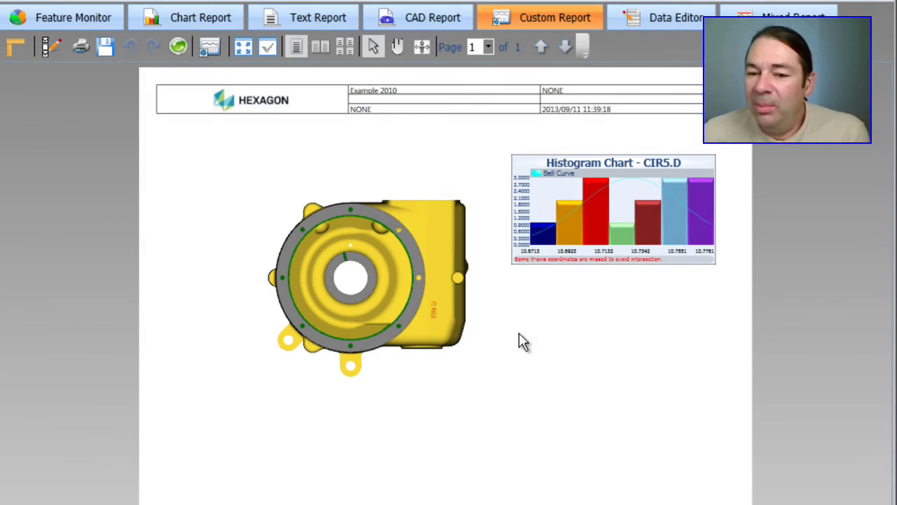
right_click(519, 333)
- Add a line and stretch it from the histogram's corner to the part's flange edge
mouse_move(537, 343)
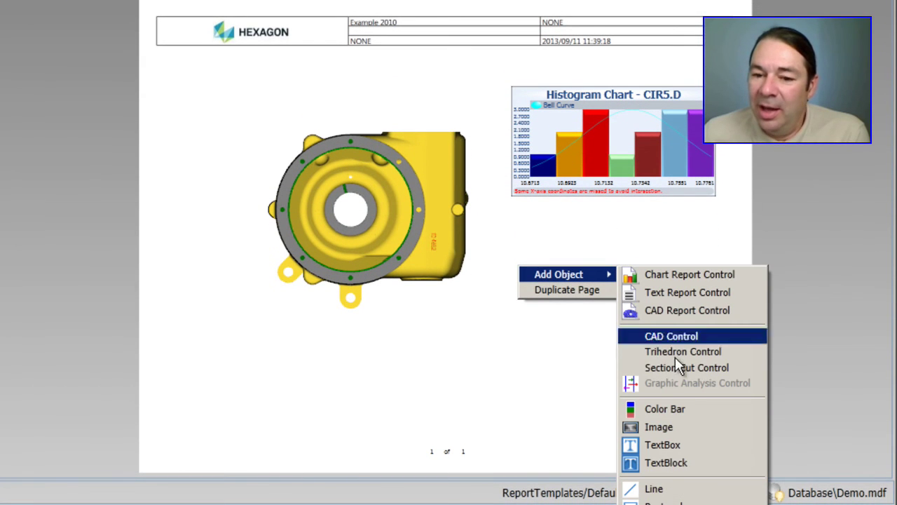
left_click(659, 490)
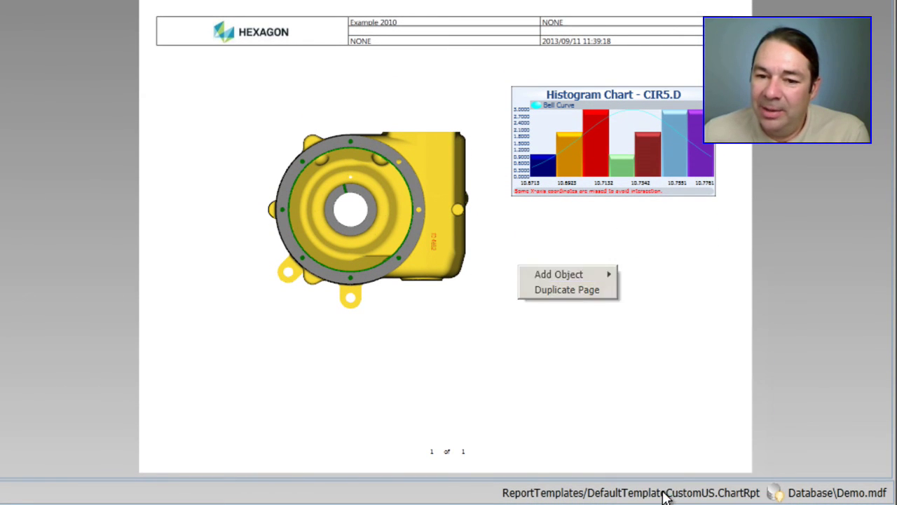
left_click_drag(446, 353, 612, 395)
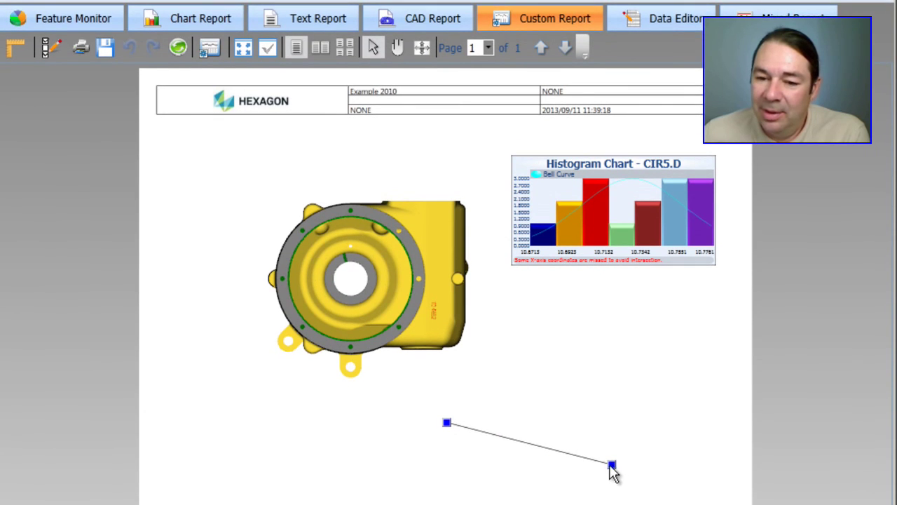
left_click_drag(610, 466, 523, 258)
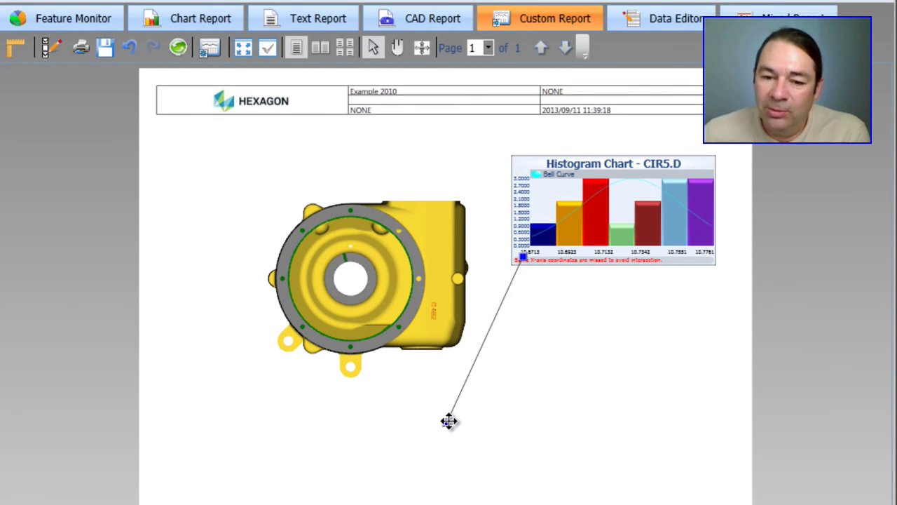
left_click_drag(447, 422, 403, 327)
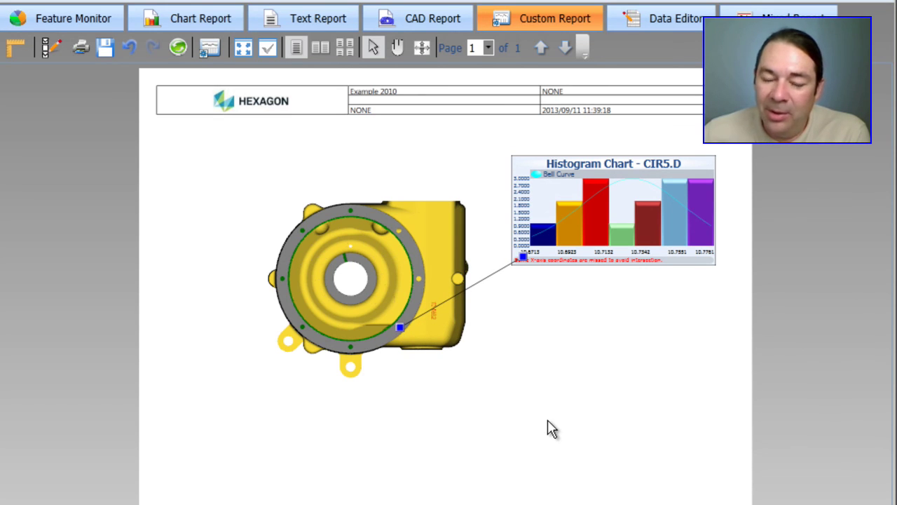